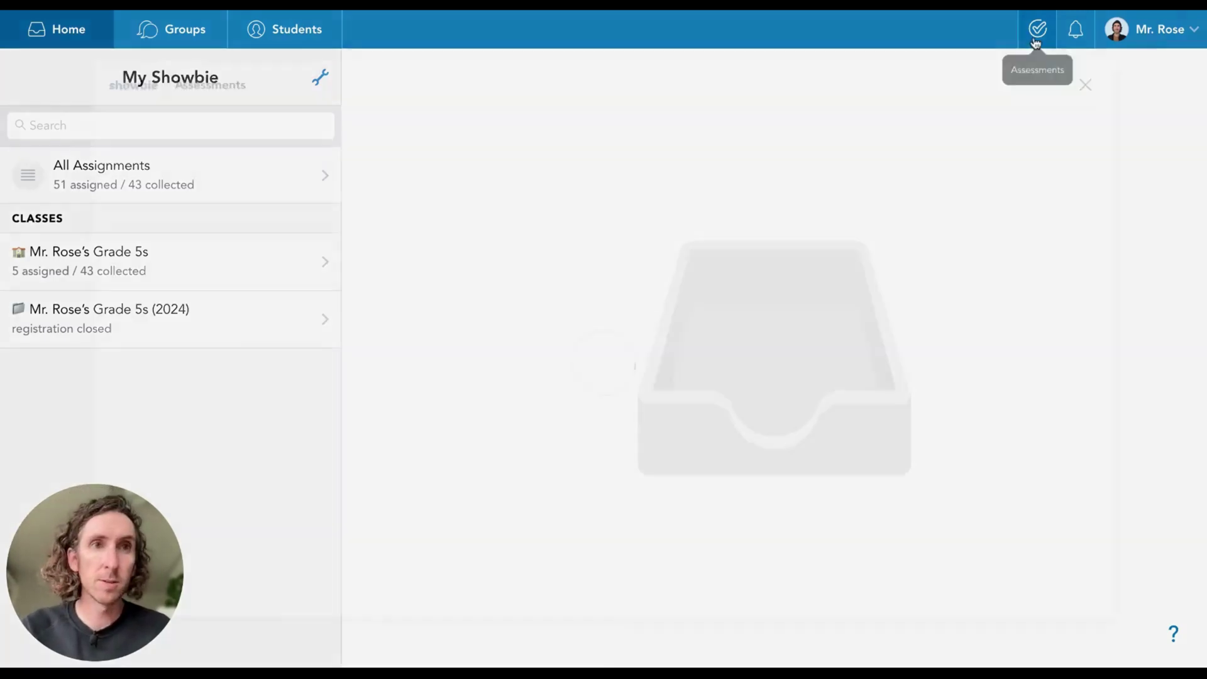
# Open the Assessments library to see the Personal quiz folders.
pyautogui.click(1037, 30)
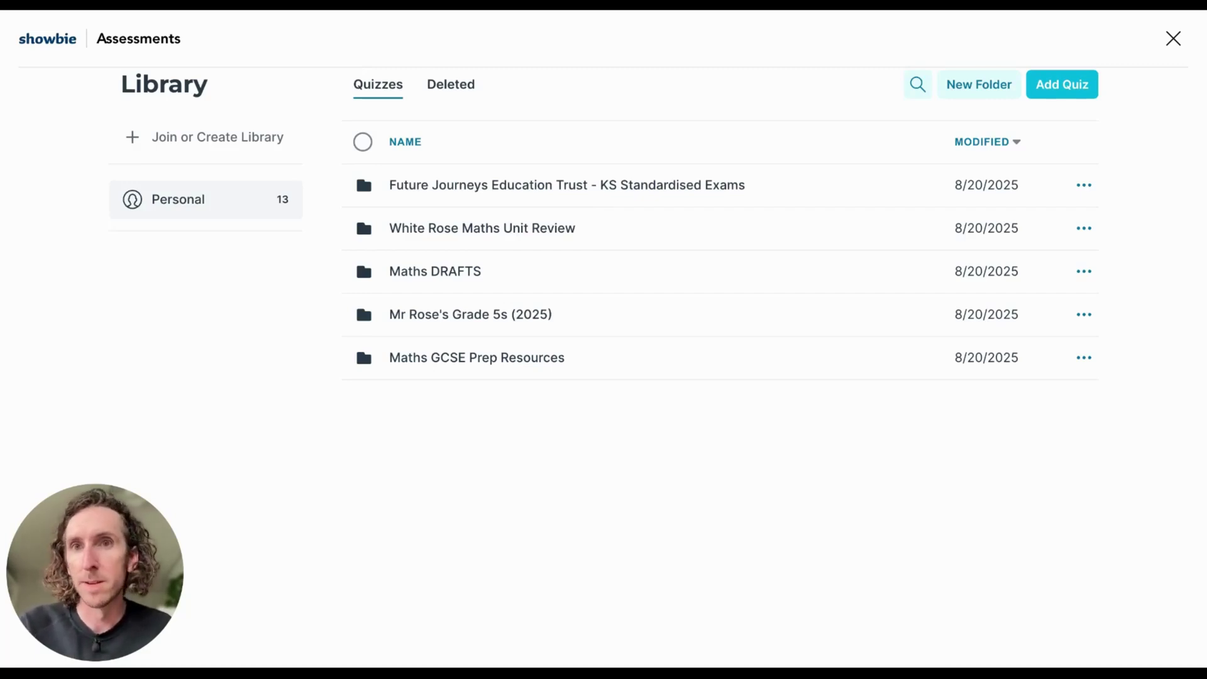
pyautogui.click(183, 136)
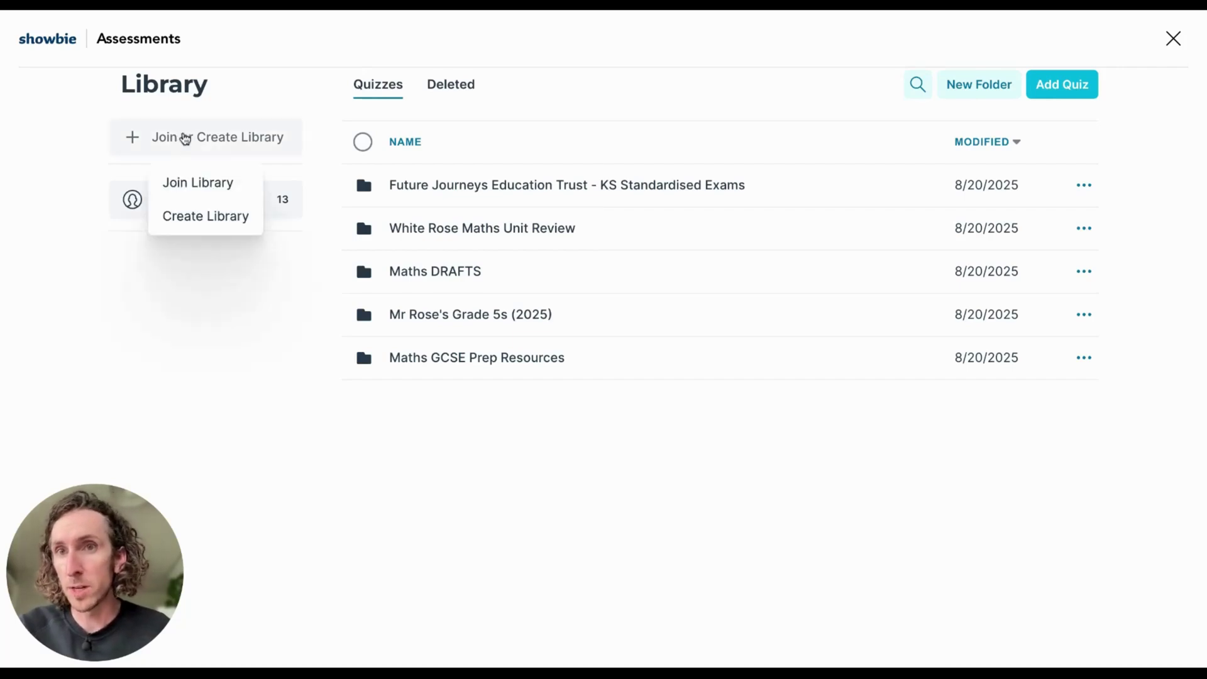
pyautogui.click(207, 182)
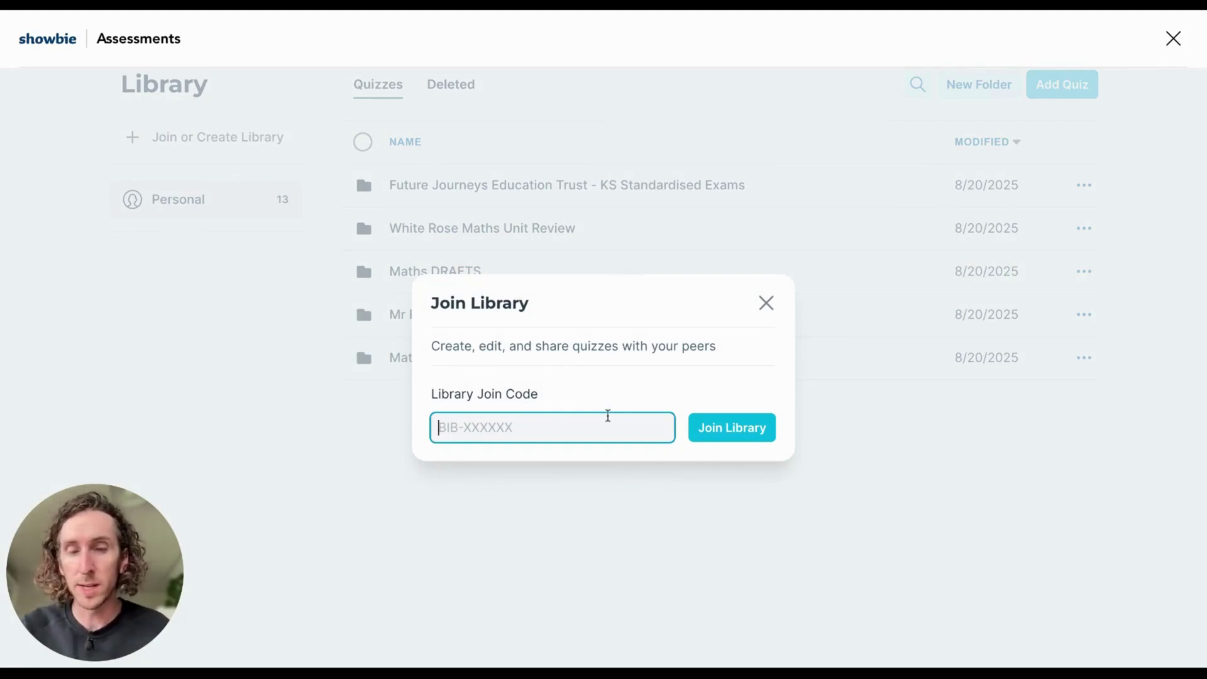
pyautogui.click(767, 305)
pyautogui.click(220, 136)
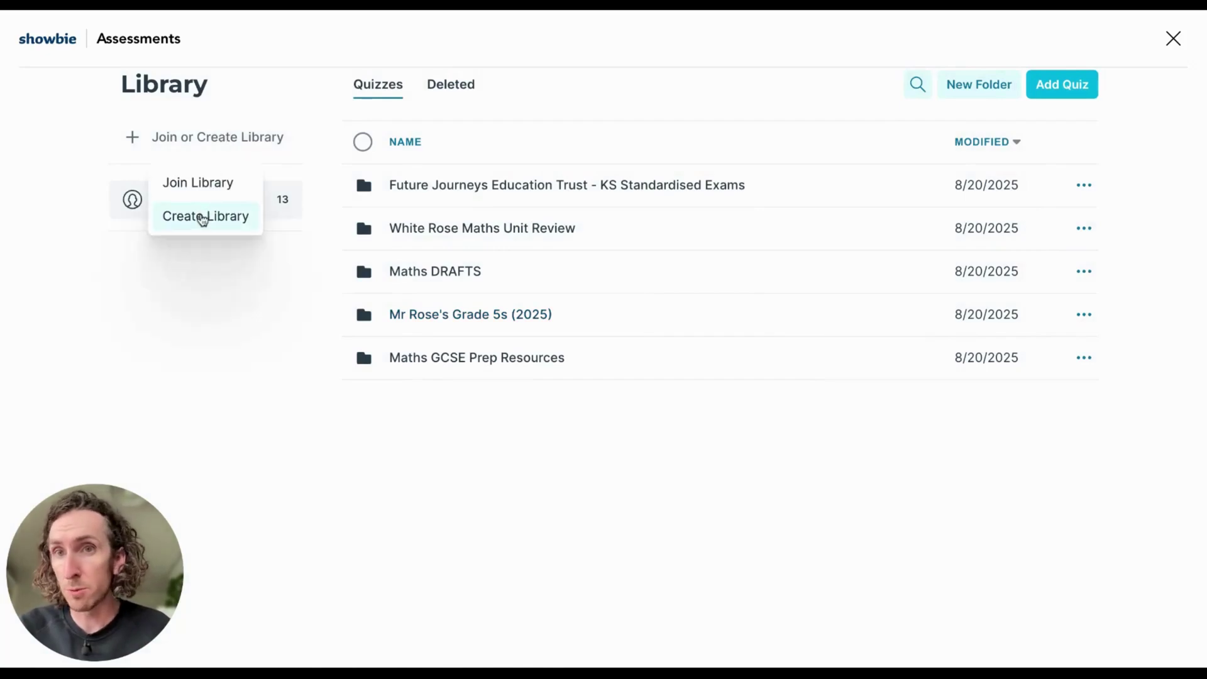
pyautogui.click(201, 217)
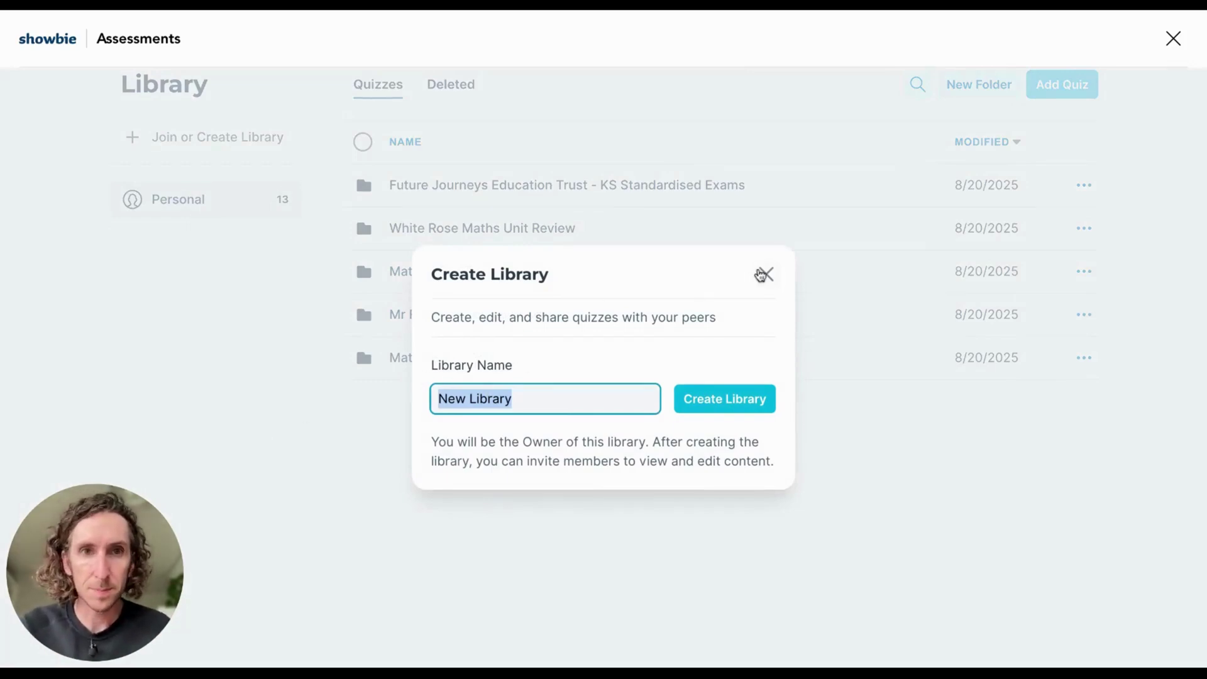
pyautogui.click(763, 275)
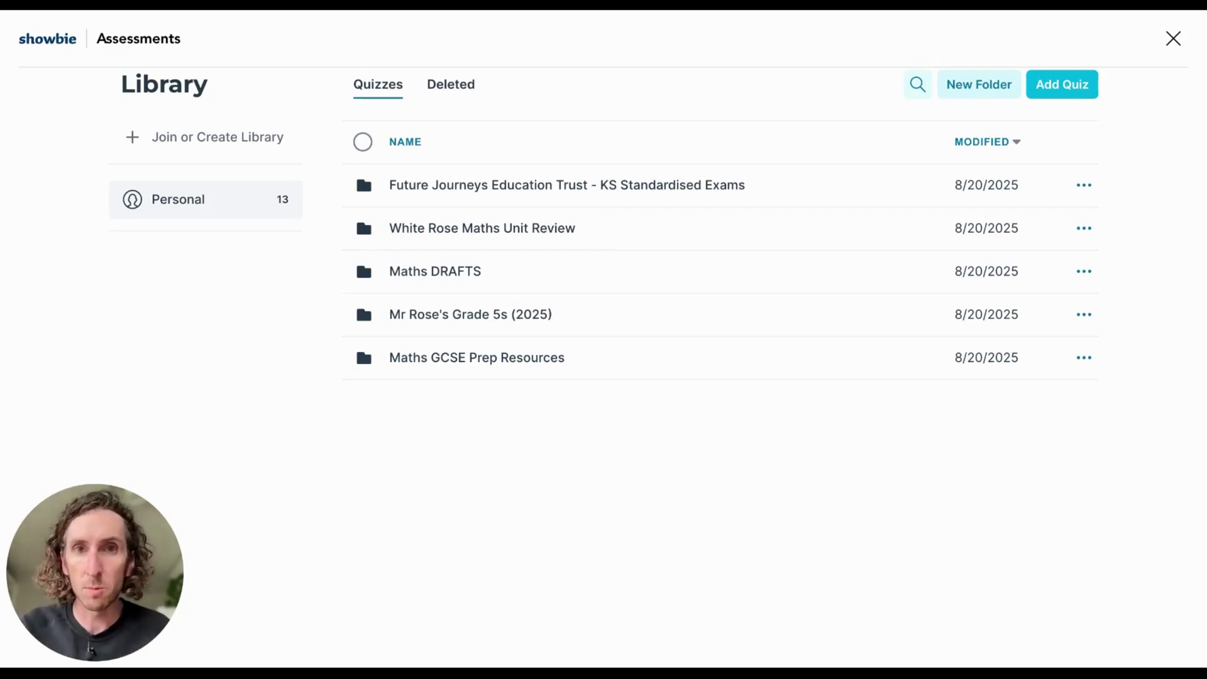
# Create a folder named 'Geography', check that it is empty, and return to the Personal list.
pyautogui.click(978, 84)
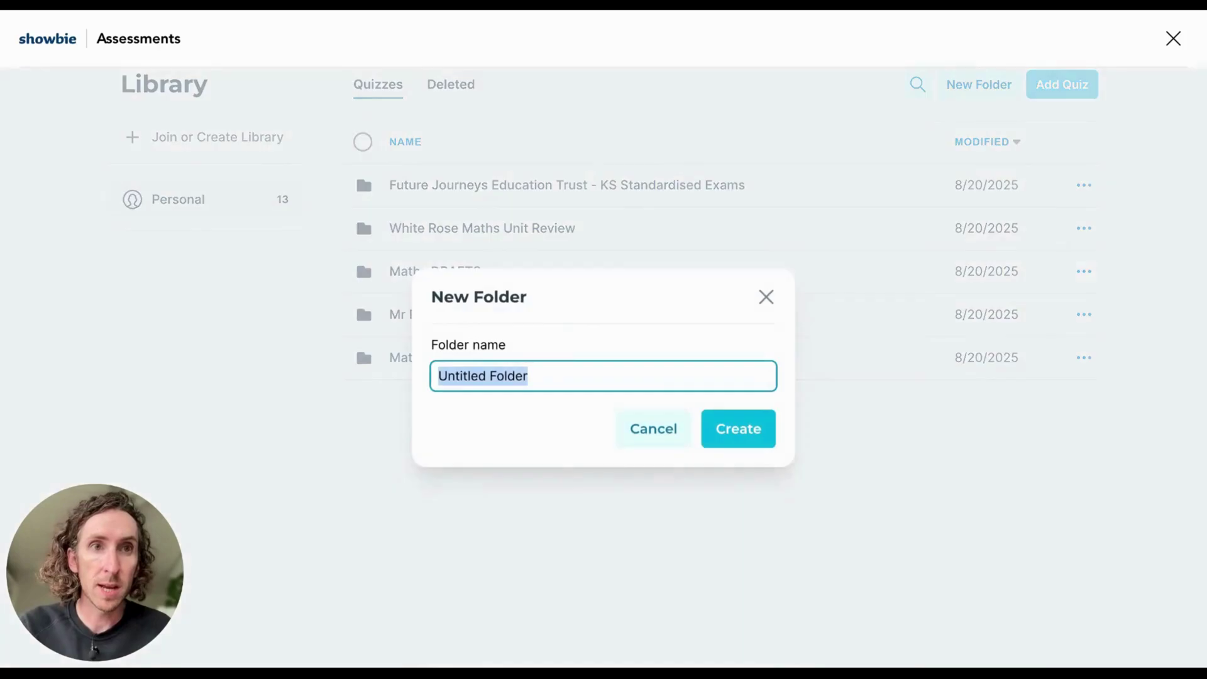
pyautogui.press('BackSpace')
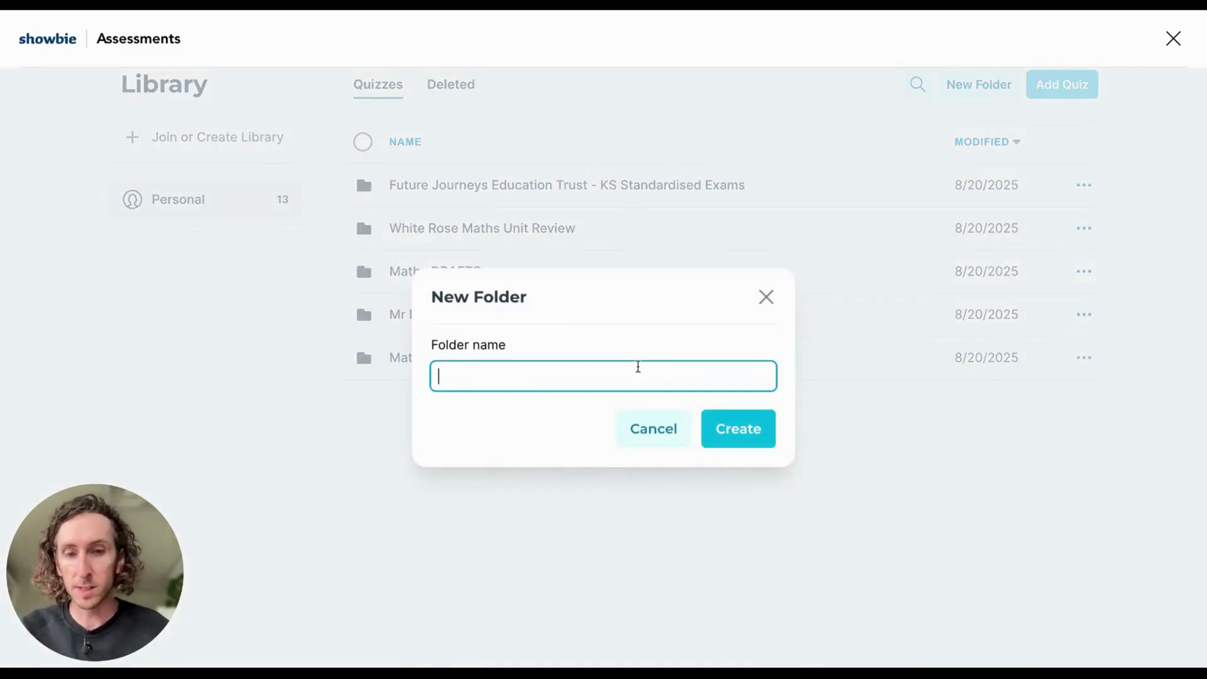
pyautogui.write('Geogrpahy')
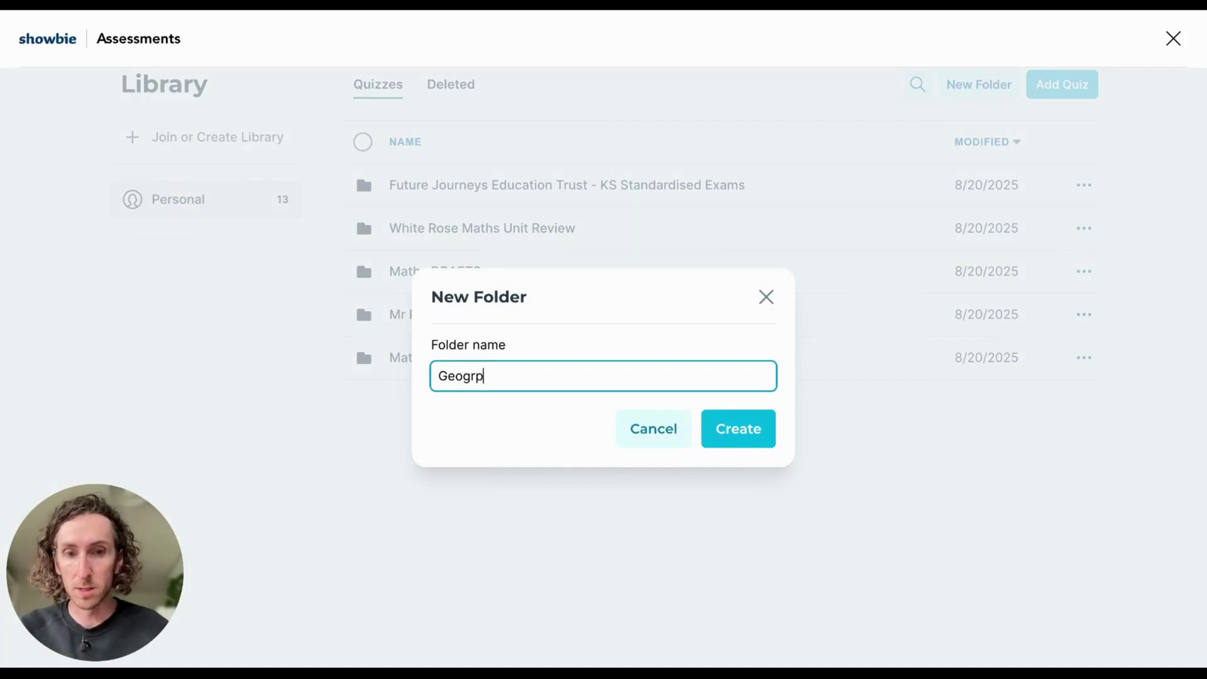
pyautogui.press('BackSpace')
pyautogui.press('BackSpace')
pyautogui.press('BackSpace')
pyautogui.press('BackSpace')
pyautogui.write('aphy')
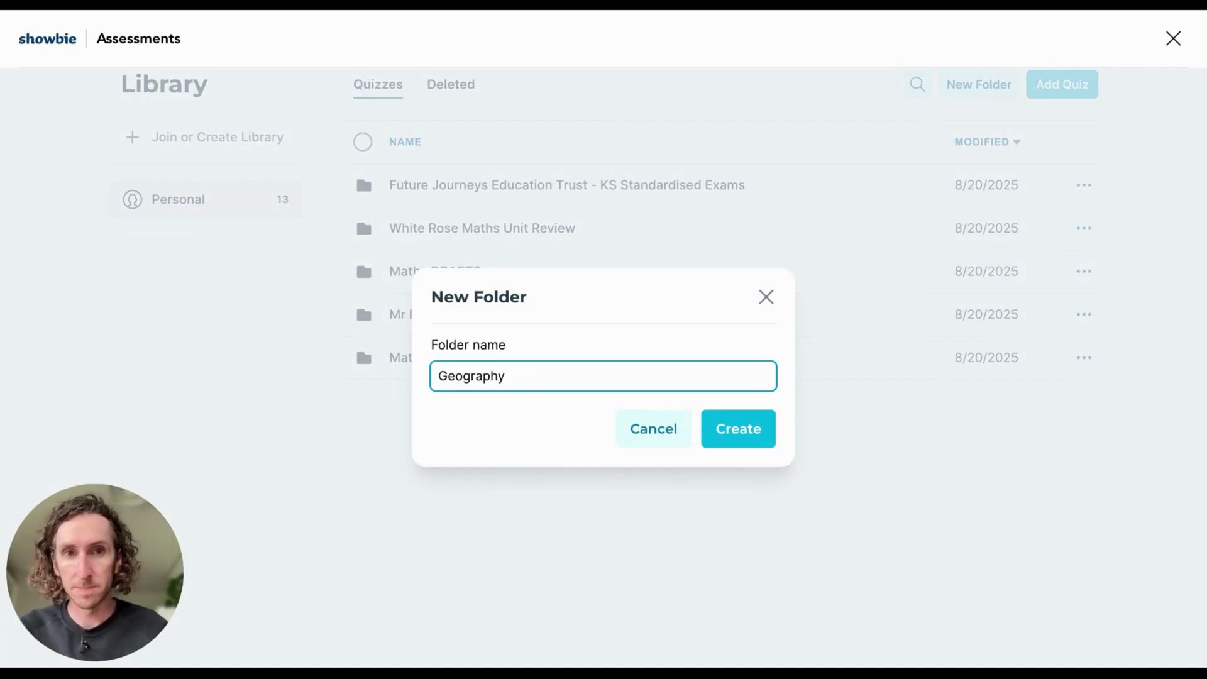
pyautogui.click(753, 438)
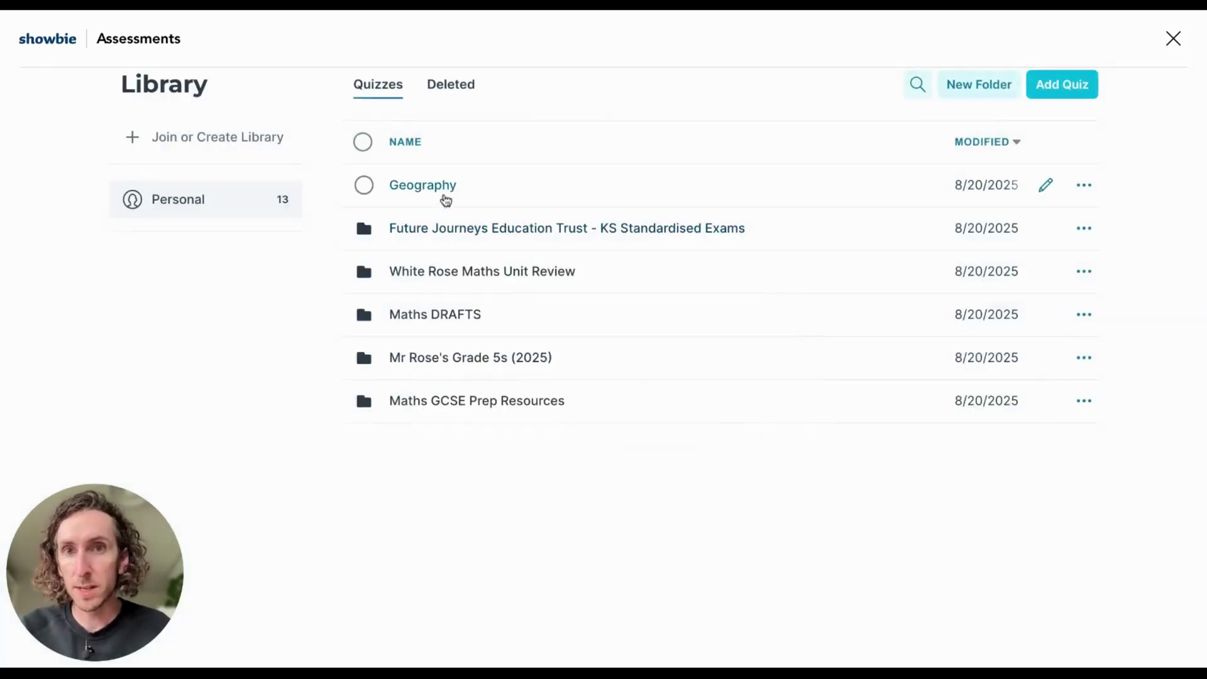
pyautogui.click(438, 196)
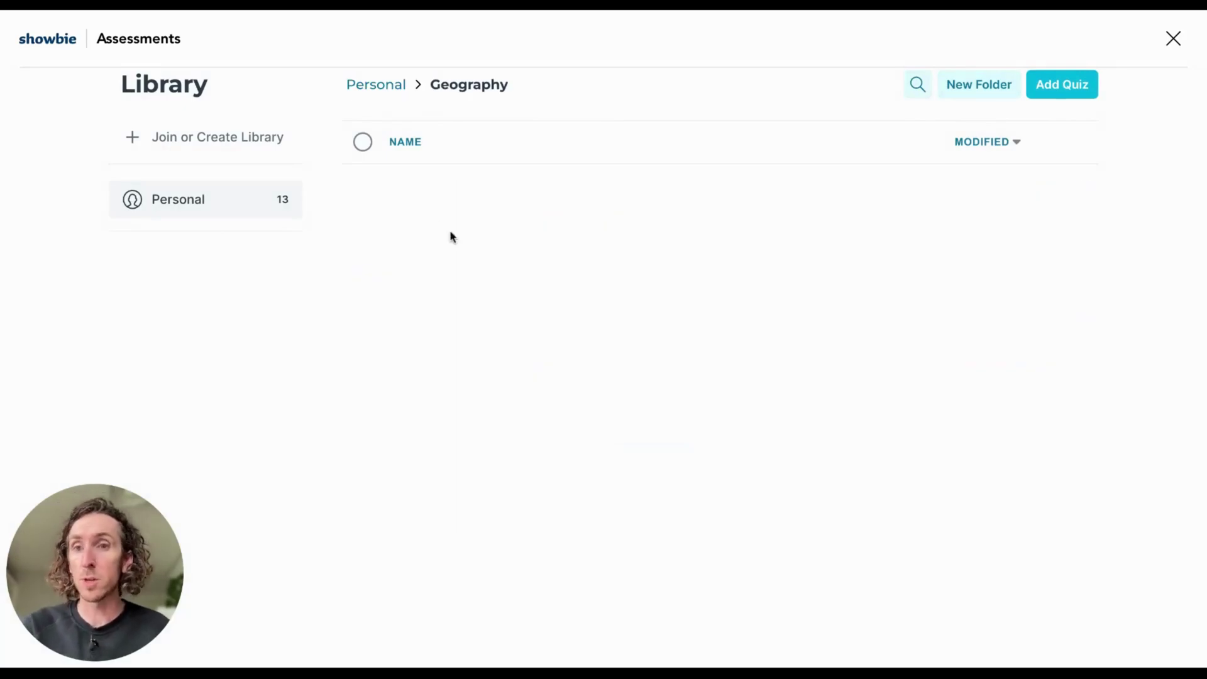
pyautogui.click(385, 88)
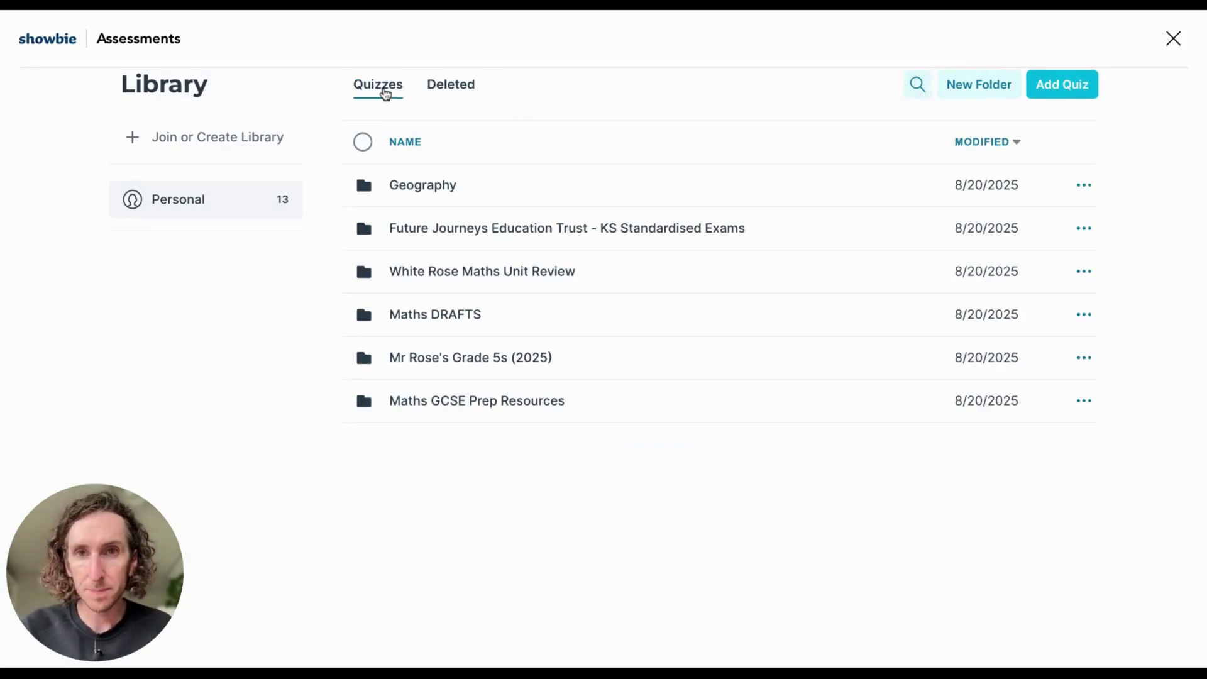
# Go into Grade 5s (2025), then its Science folder of unit review quizzes.
pyautogui.click(446, 358)
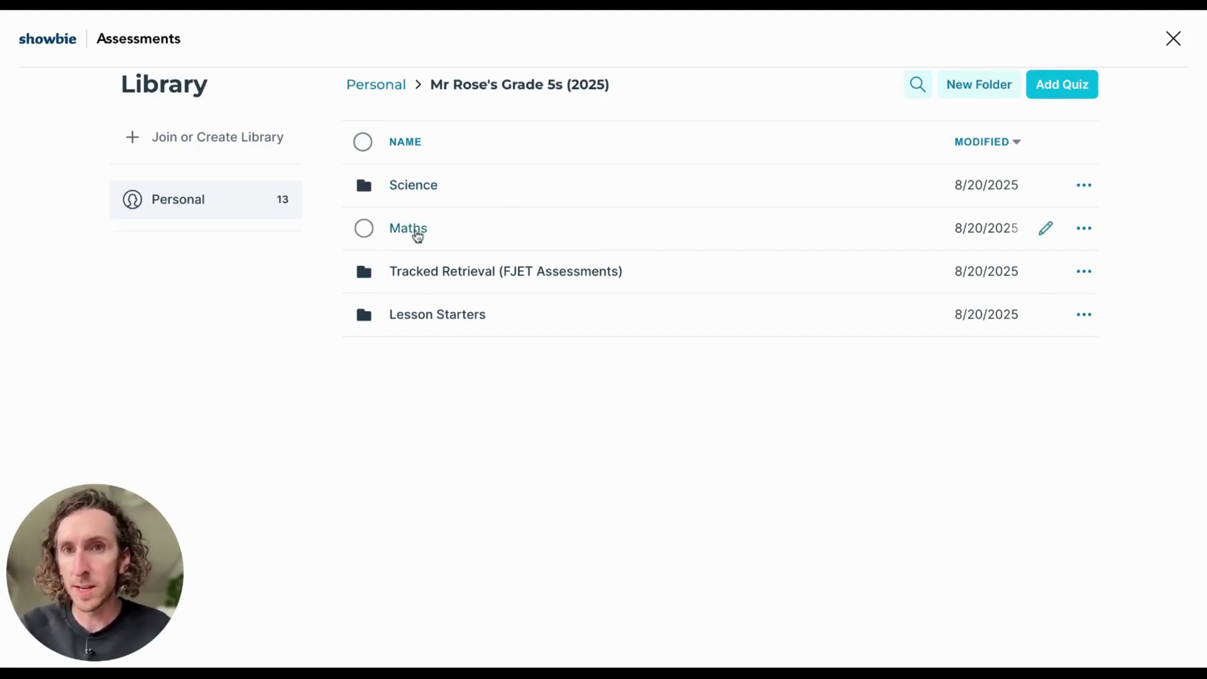
pyautogui.click(420, 192)
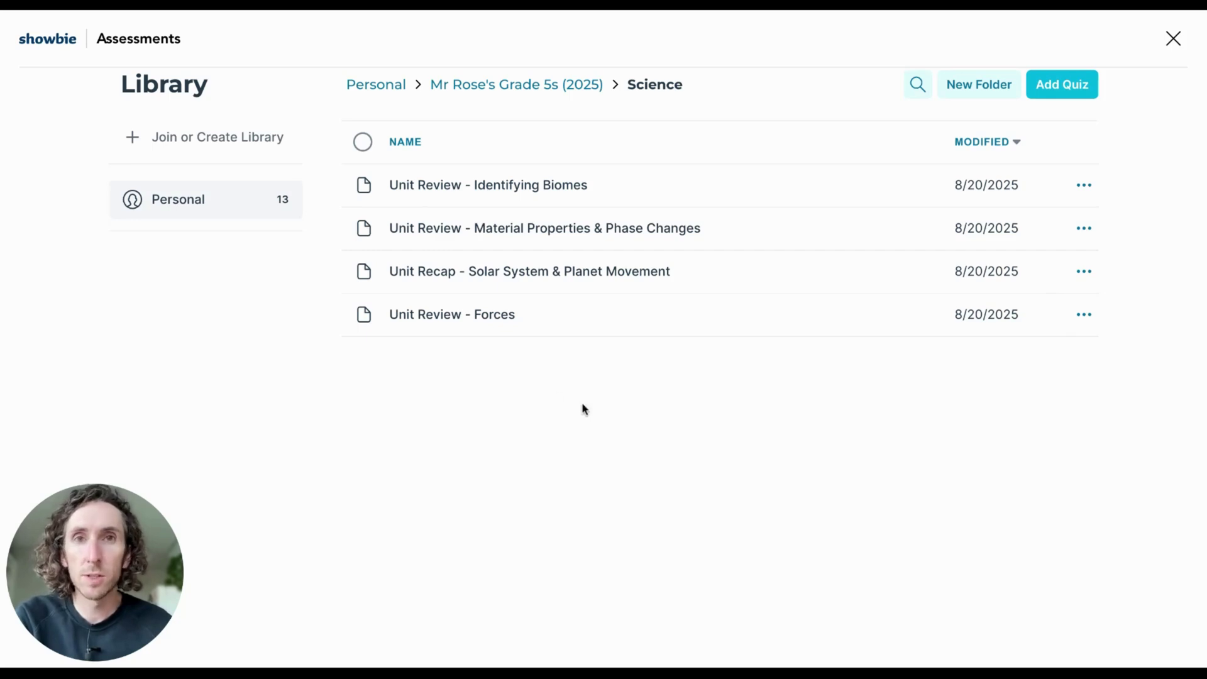
# Start a new blank quiz in Science titled 'Demo Assessment'.
pyautogui.click(1069, 93)
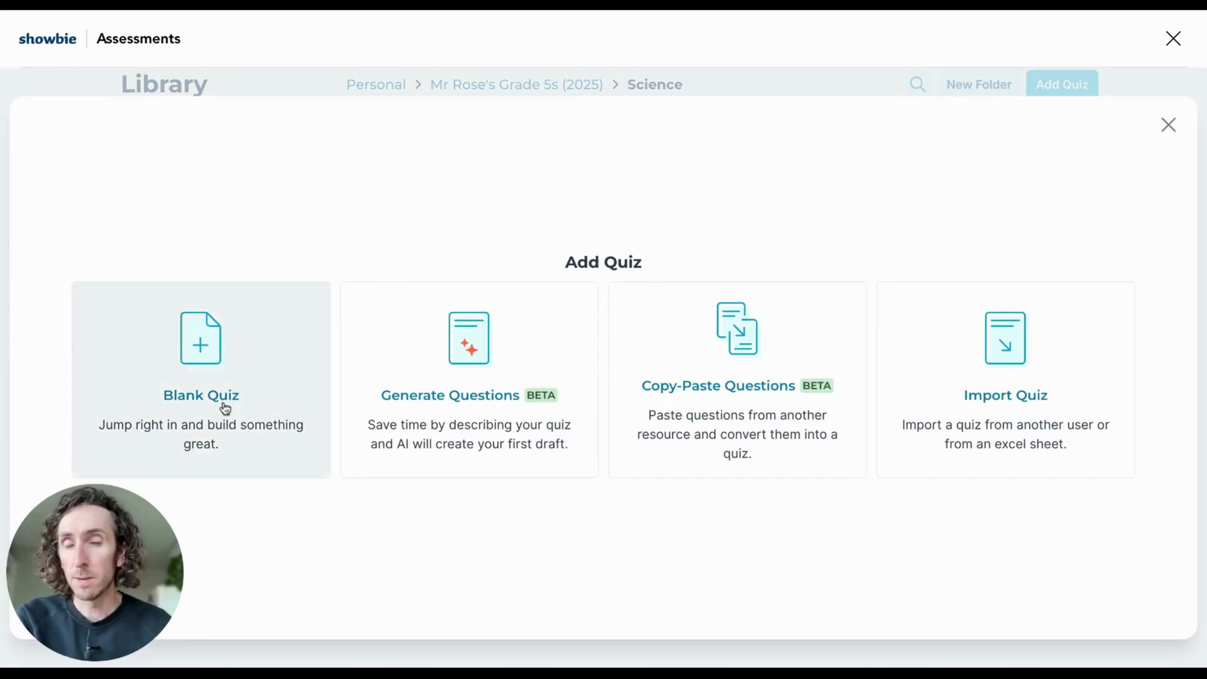
pyautogui.click(254, 375)
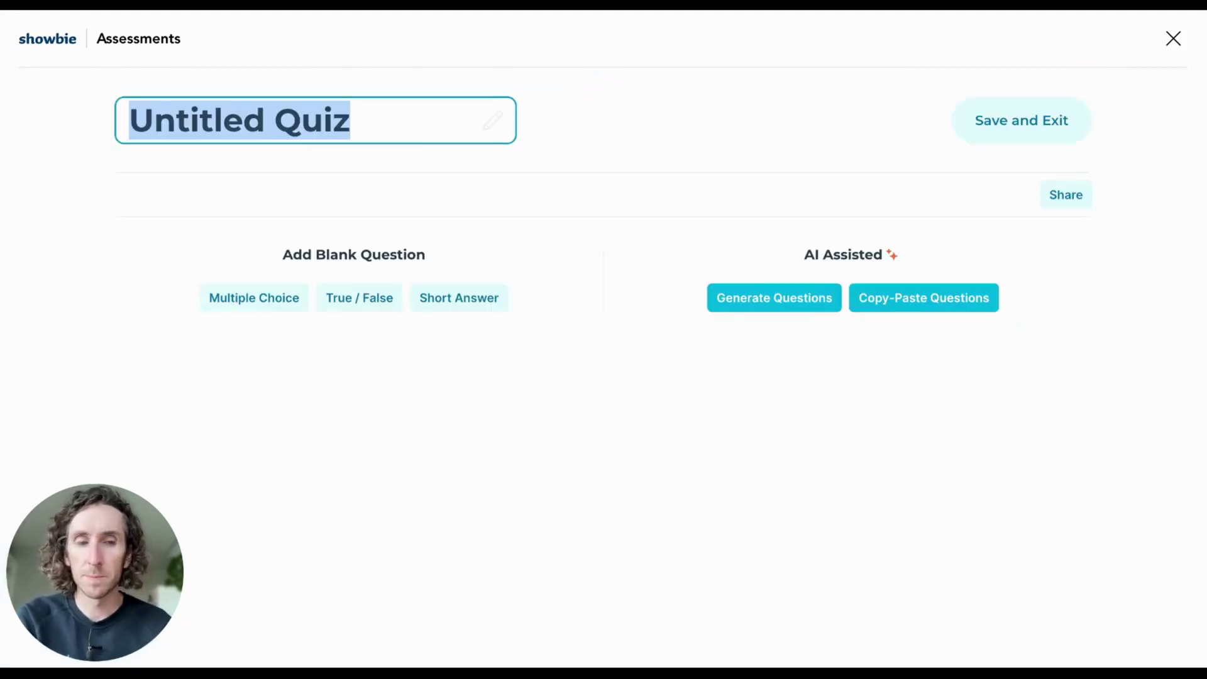
pyautogui.press('BackSpace')
pyautogui.write('Demo')
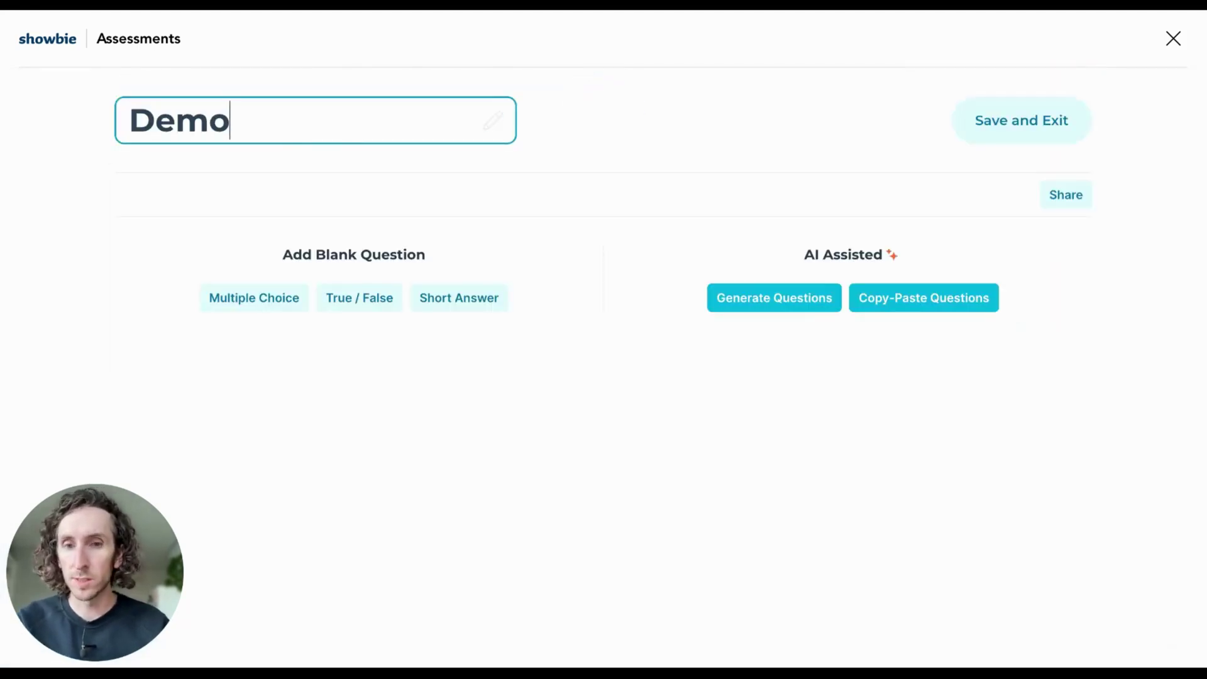
pyautogui.write(' Assessment')
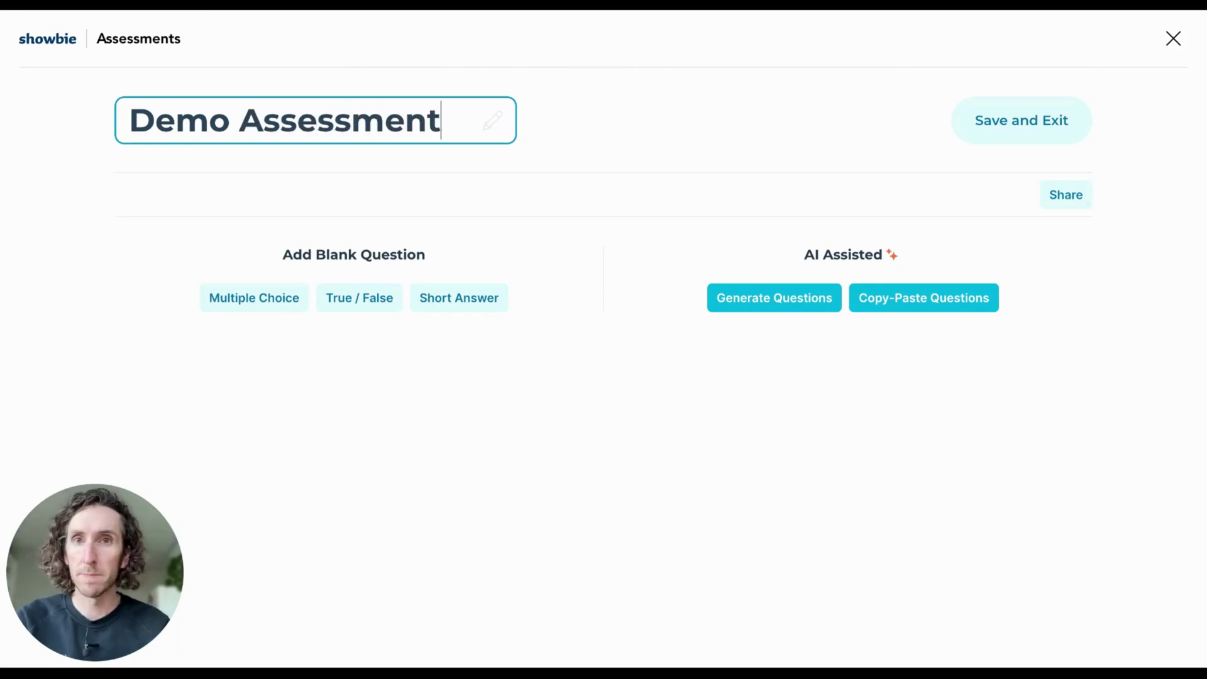
# Add a true/false question 'We love Showbie' with the explanation 'Obvious.'.
pyautogui.click(359, 297)
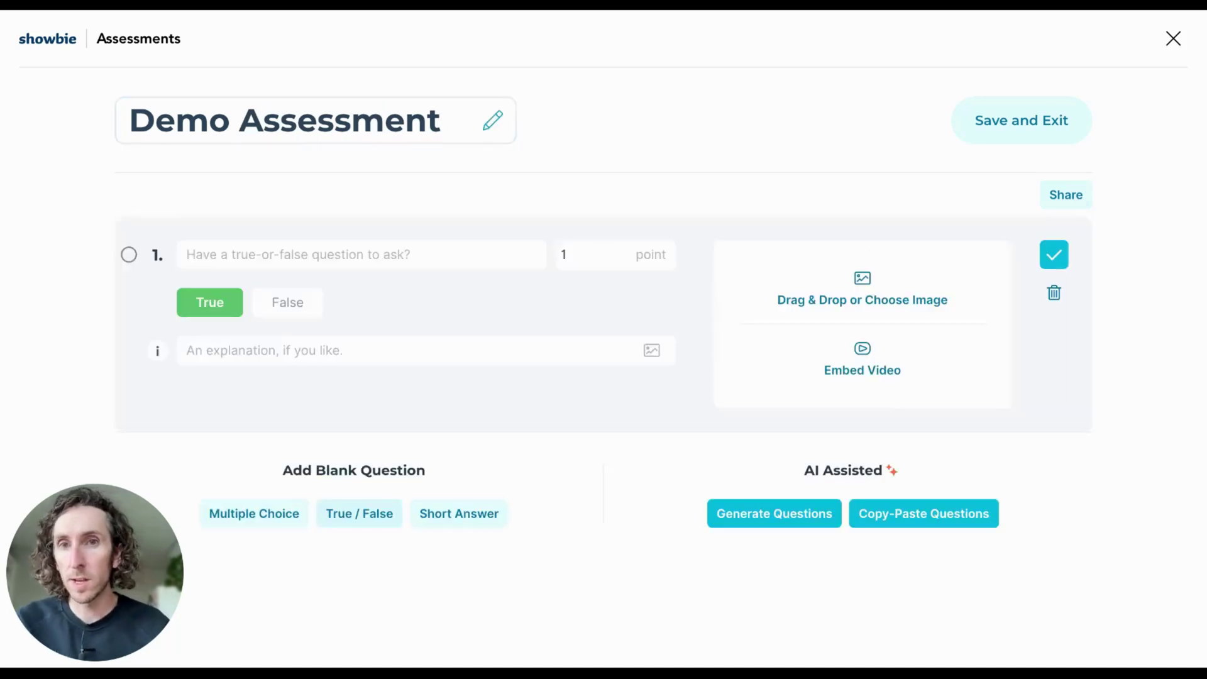
pyautogui.click(333, 255)
pyautogui.write('We l')
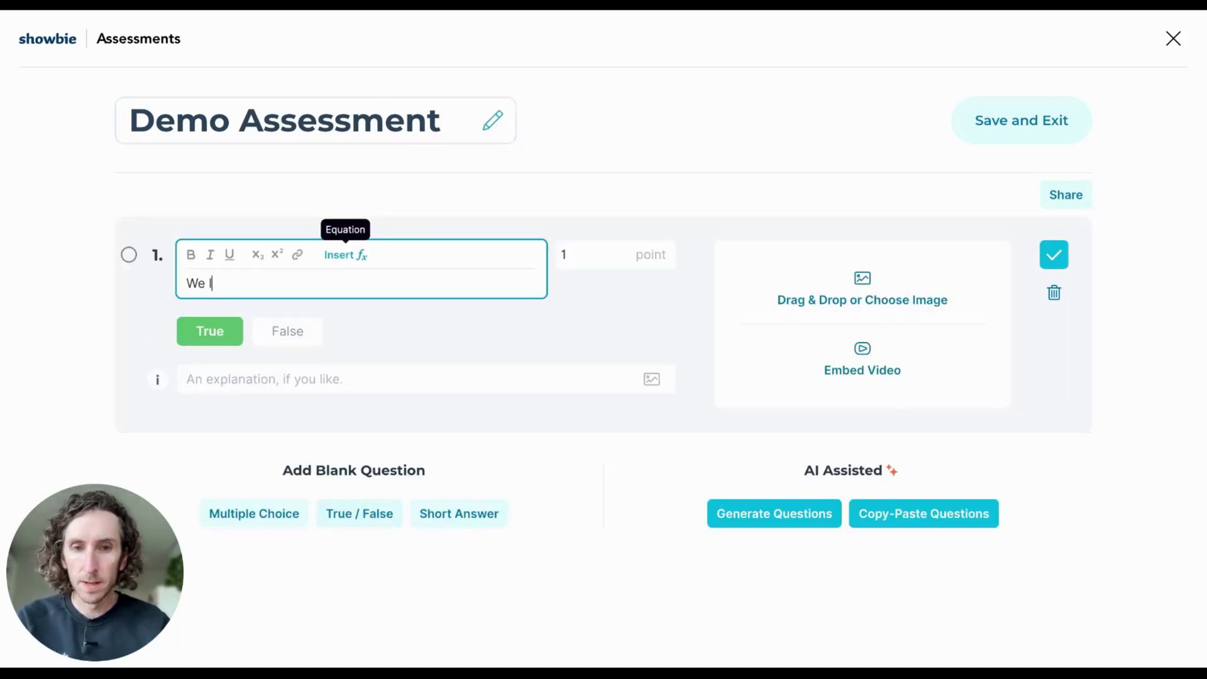
pyautogui.write('ove Showbie')
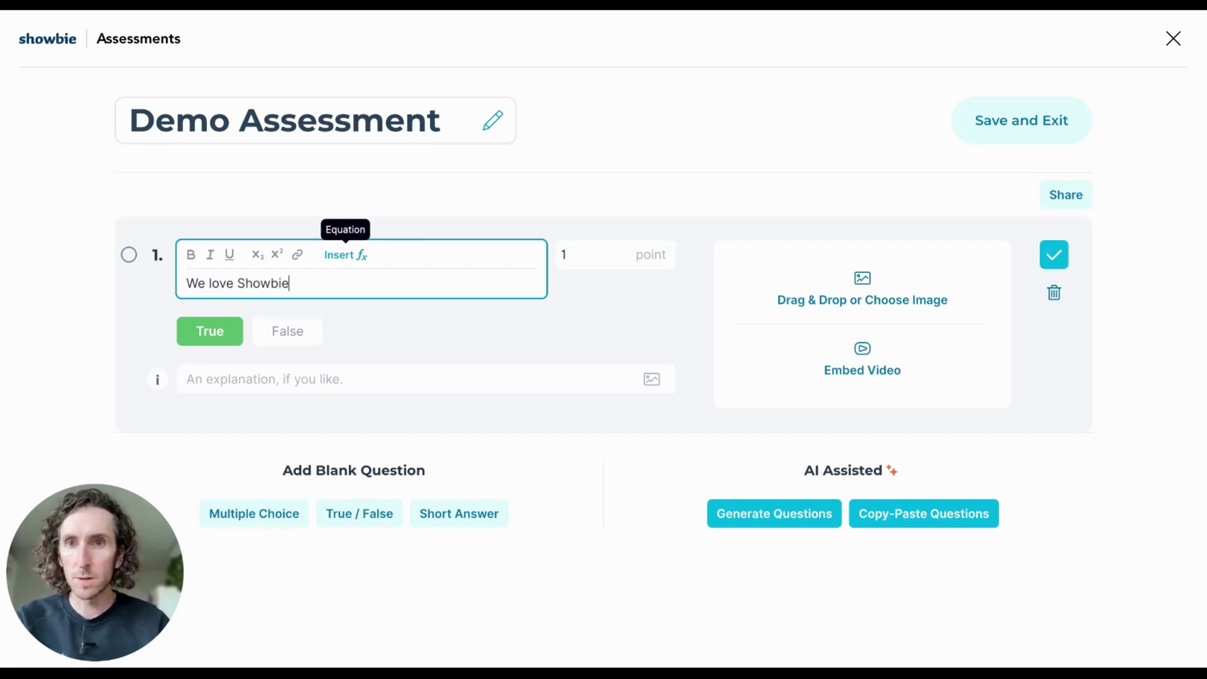
pyautogui.click(210, 377)
pyautogui.write('Obvious.')
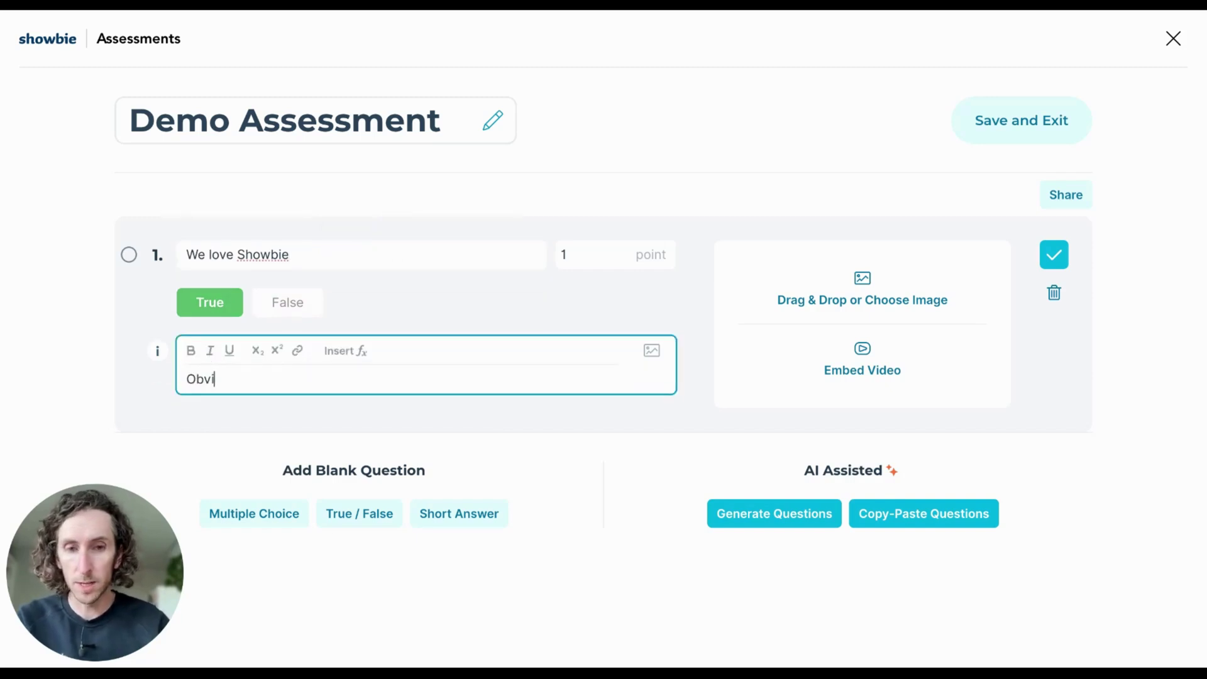
pyautogui.click(608, 304)
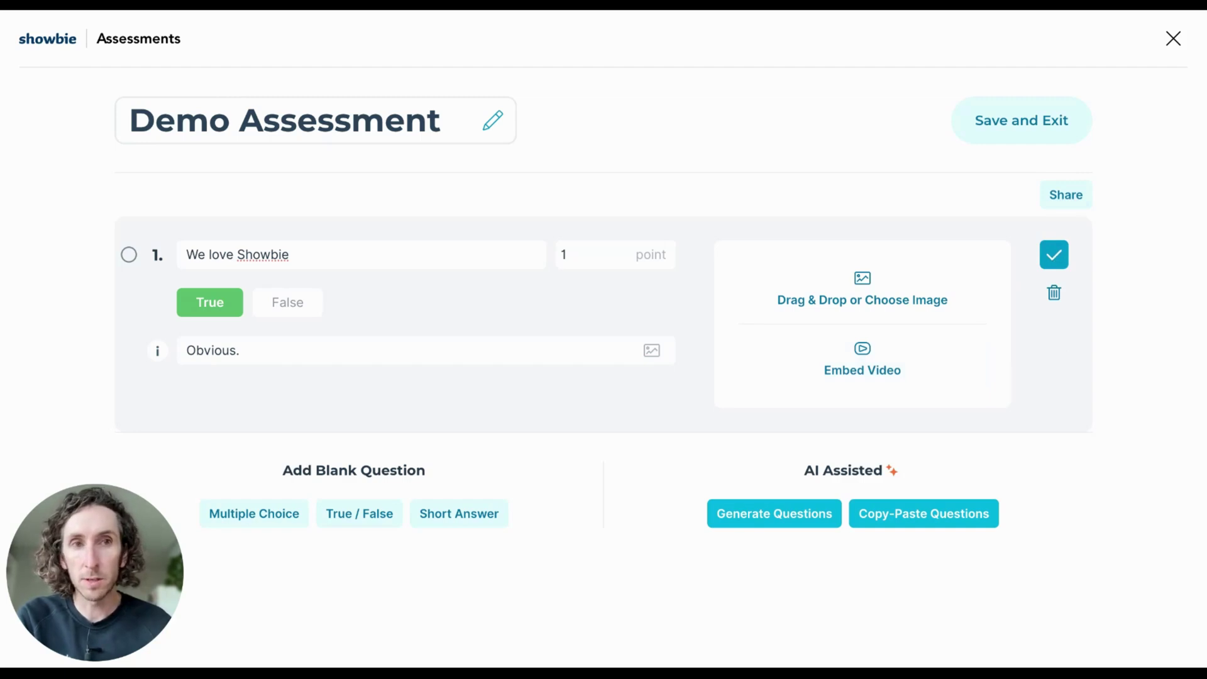
pyautogui.click(1053, 255)
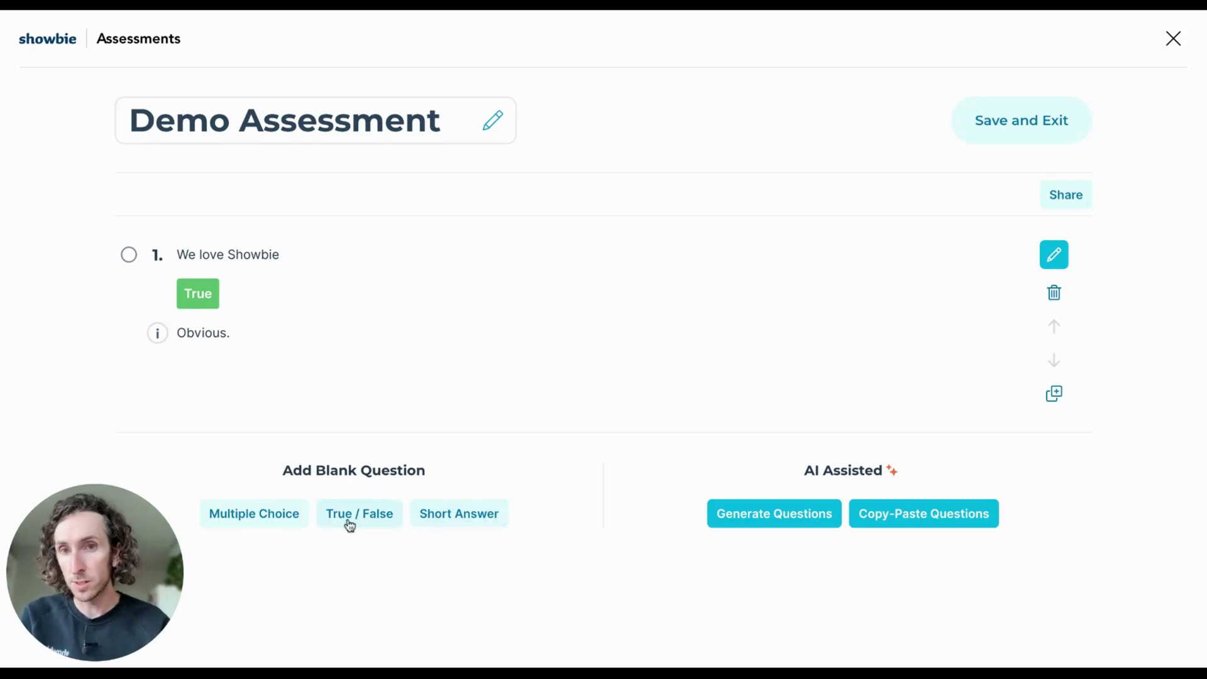
# Delete the blank multiple-choice question 2, then save and exit the assessment.
pyautogui.click(259, 523)
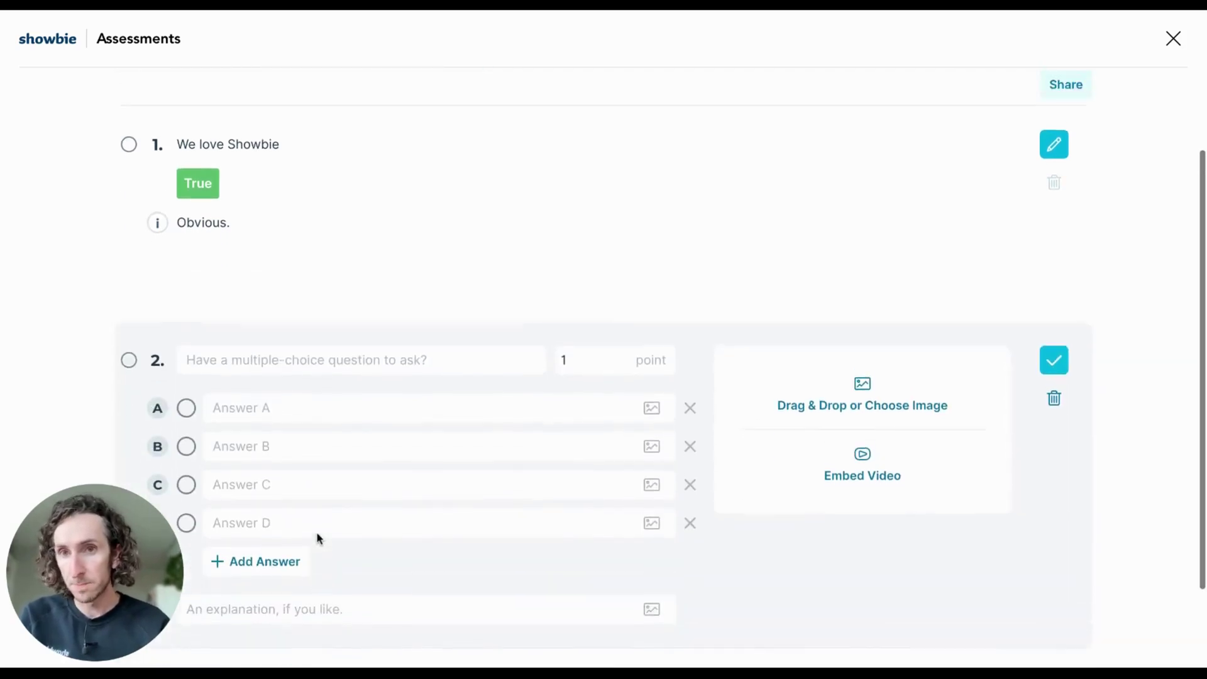
pyautogui.click(1054, 469)
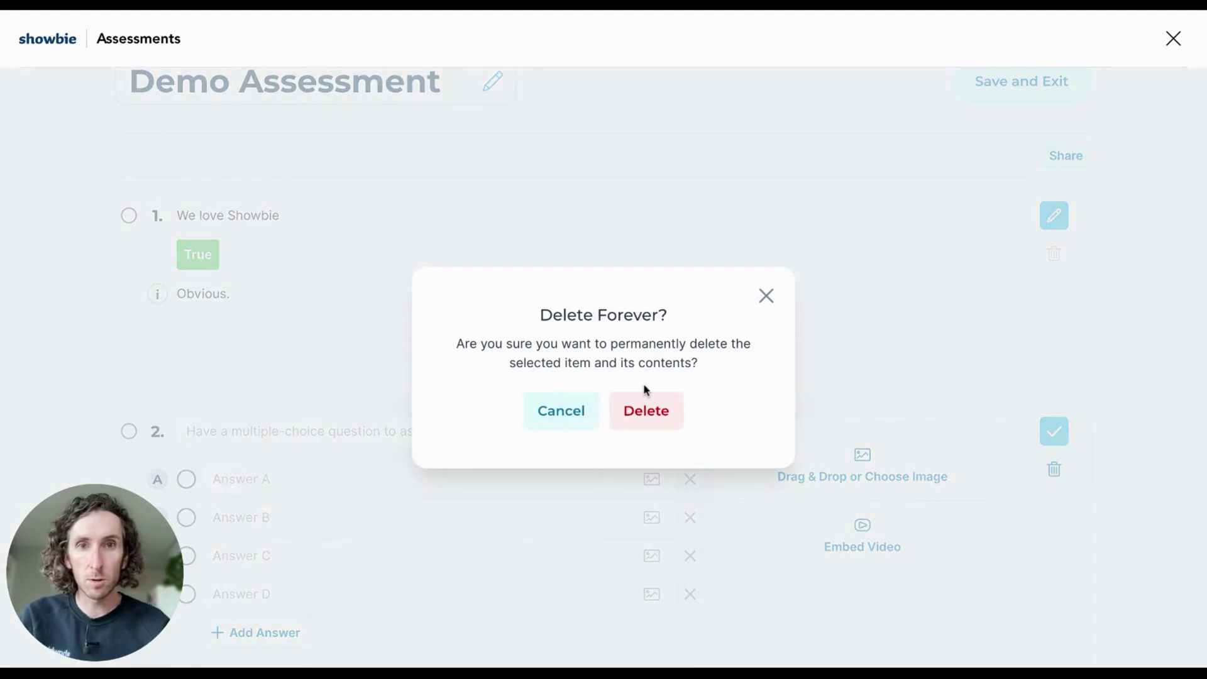
pyautogui.click(631, 417)
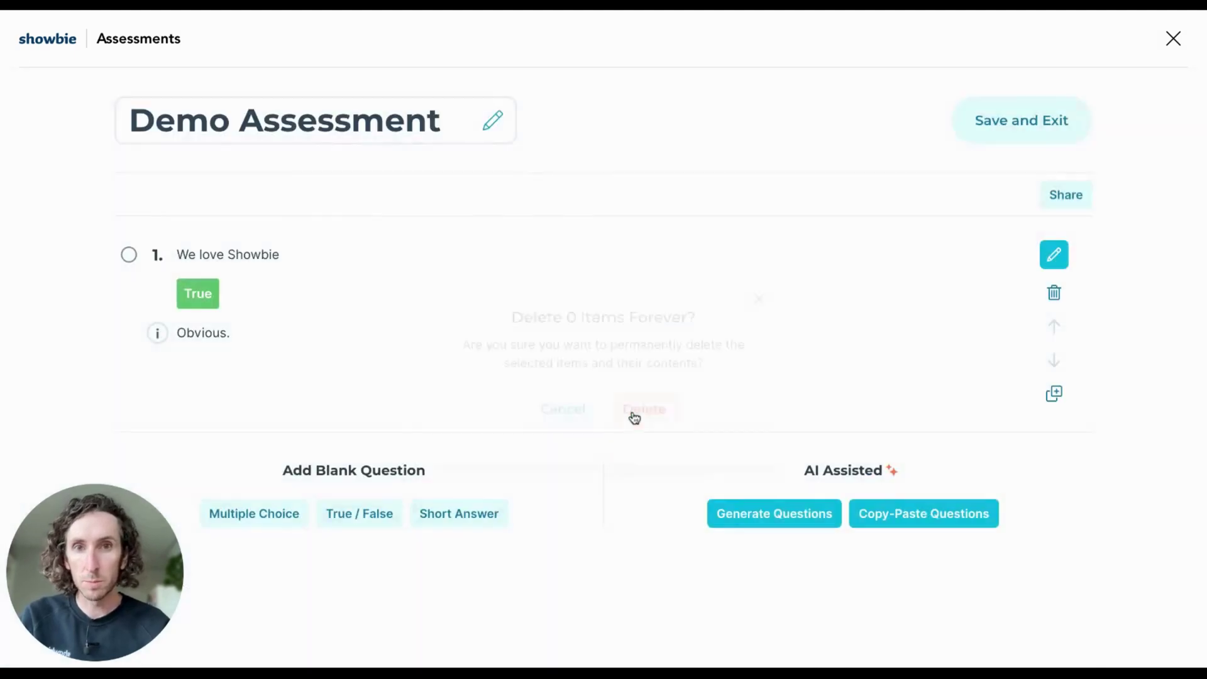
pyautogui.click(1005, 134)
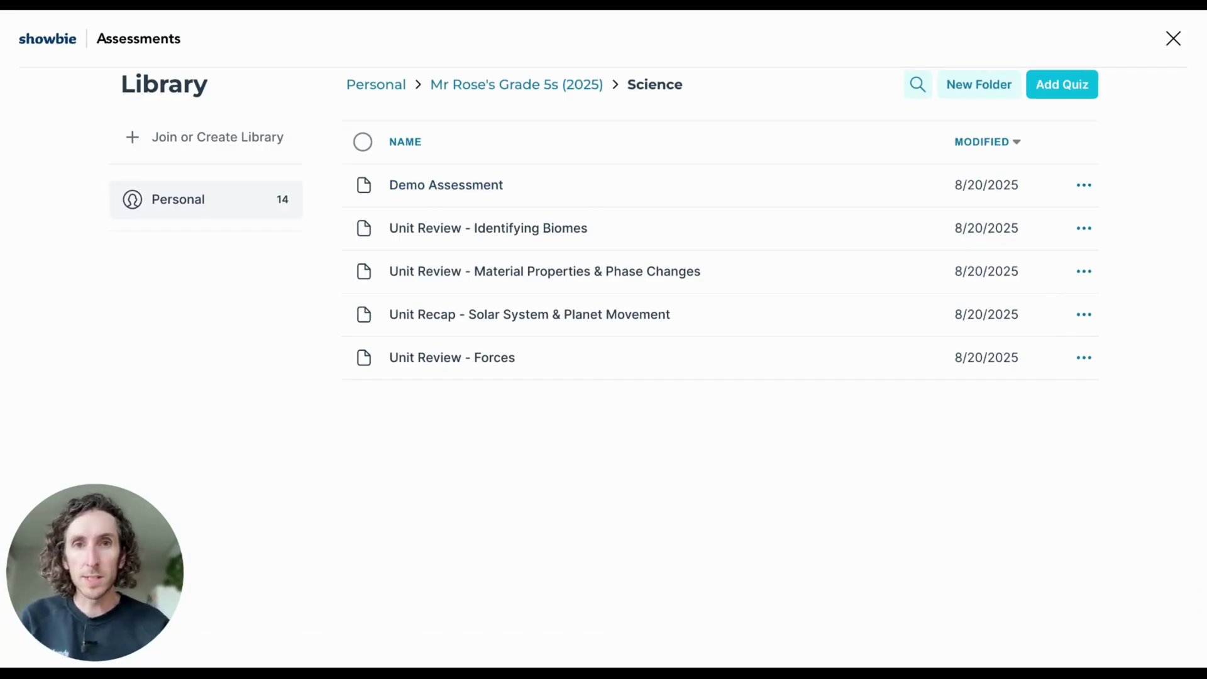
# Start a new AI-generated quiz and paste in the Year 5 food web prompt.
pyautogui.click(1066, 92)
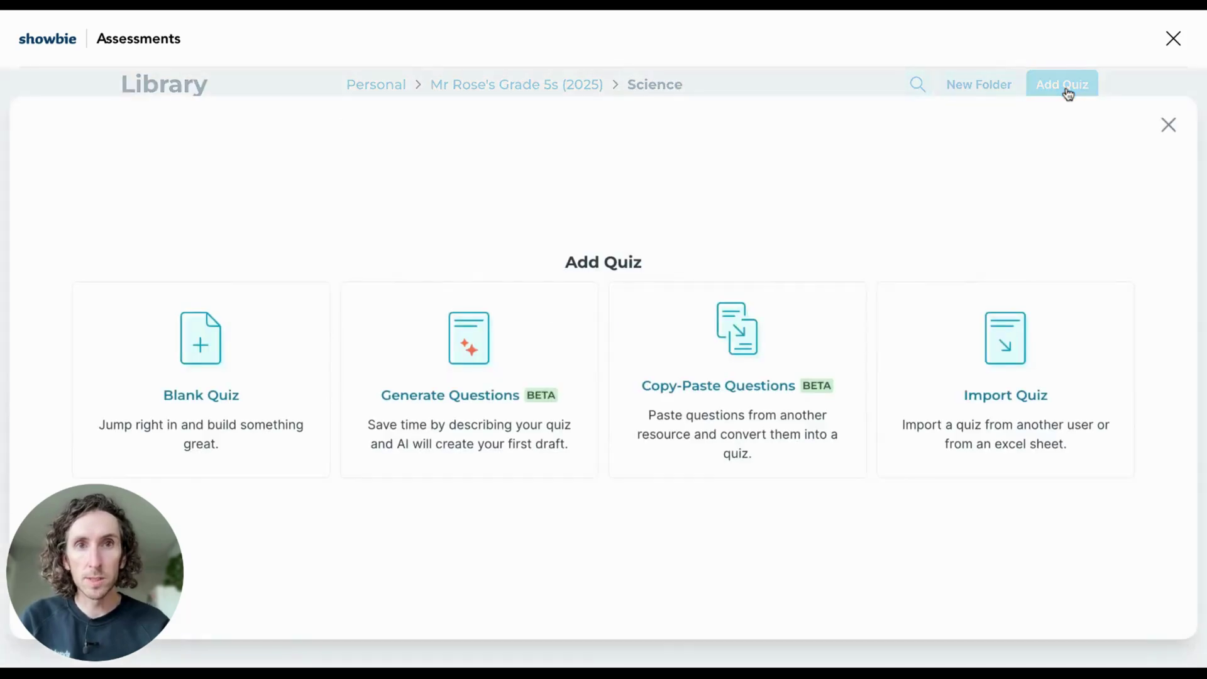
pyautogui.click(462, 412)
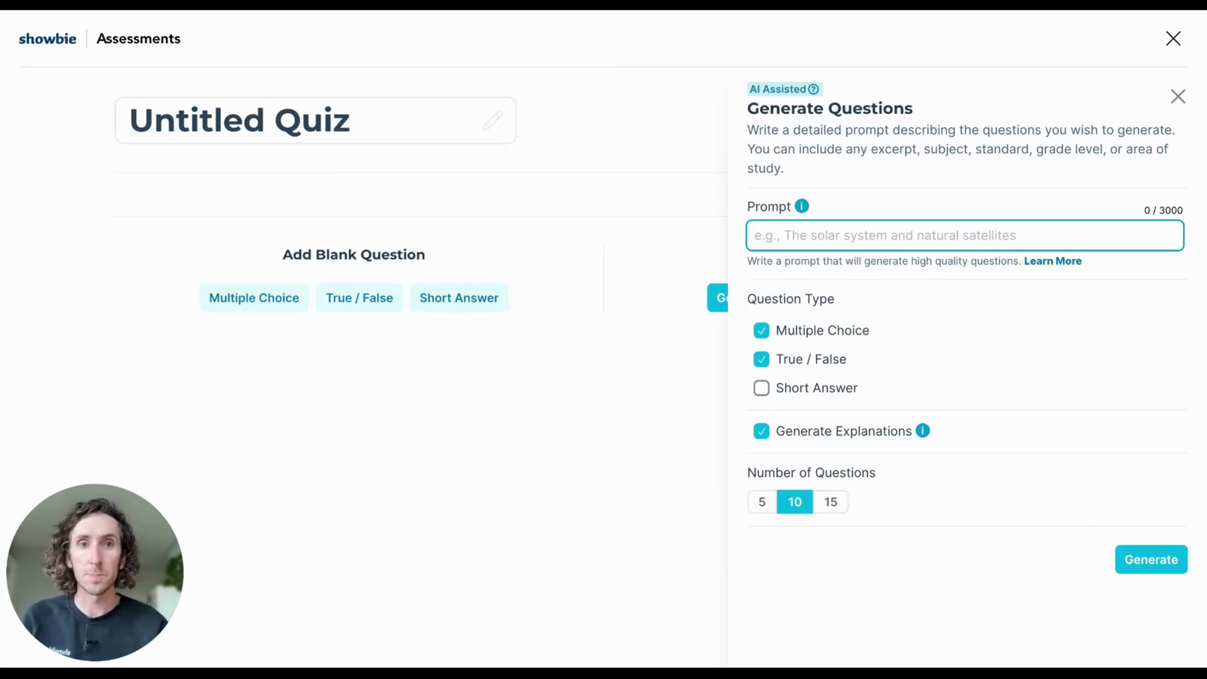
pyautogui.write('Generate a series of quiz questions for my Year 5 science class. Questions should align with the UK national science curriculum related to food webs and food chains. I need 10 questions, including a mix of true/false, multiple-choice and short answer questions.')
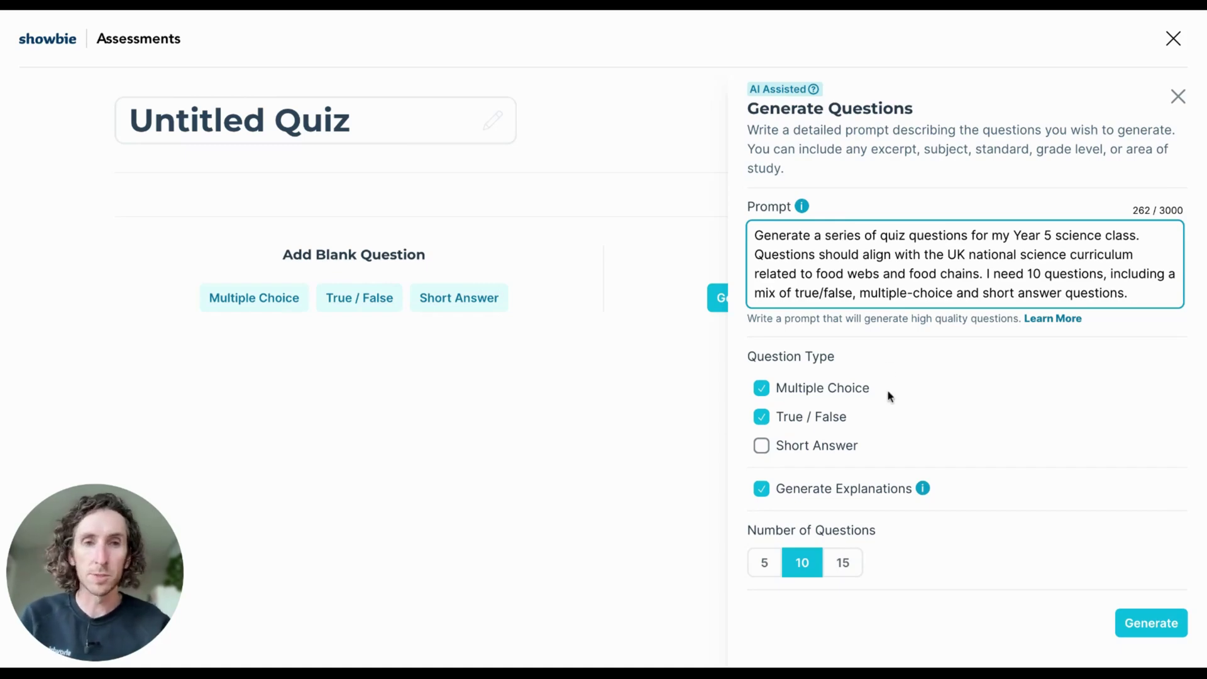
# Use multiple choice and true/false only, keep explanations on, and request 10 questions.
pyautogui.click(762, 448)
pyautogui.click(765, 451)
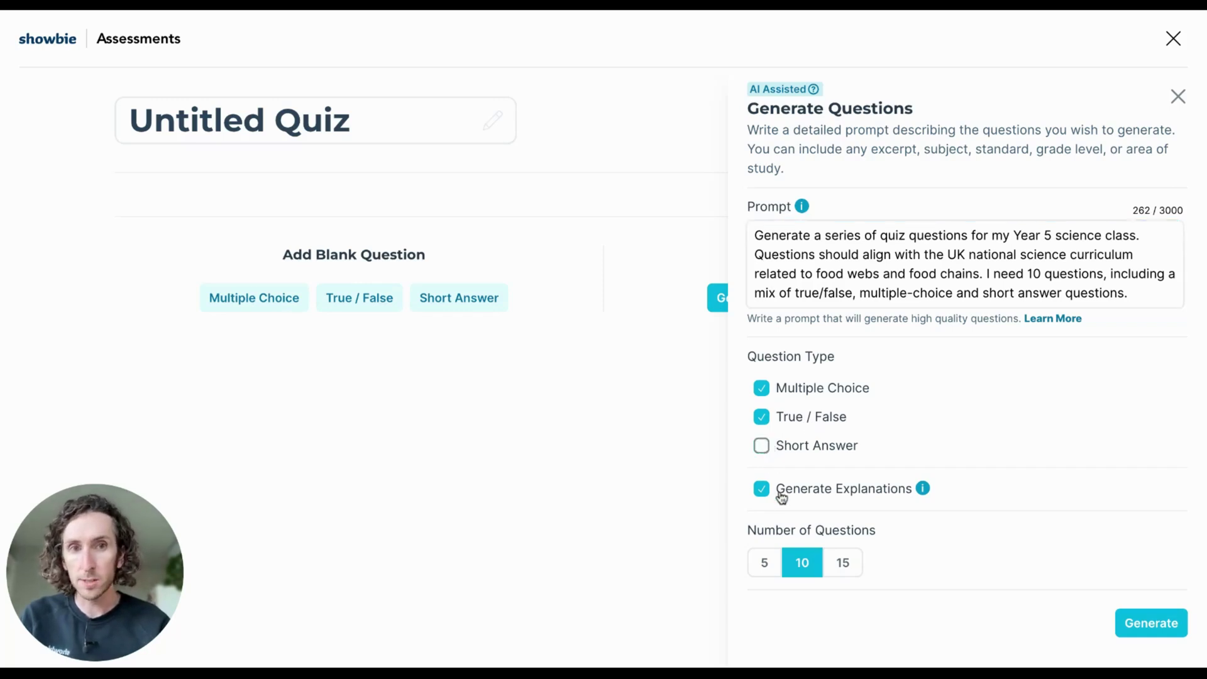
pyautogui.click(761, 489)
pyautogui.click(762, 490)
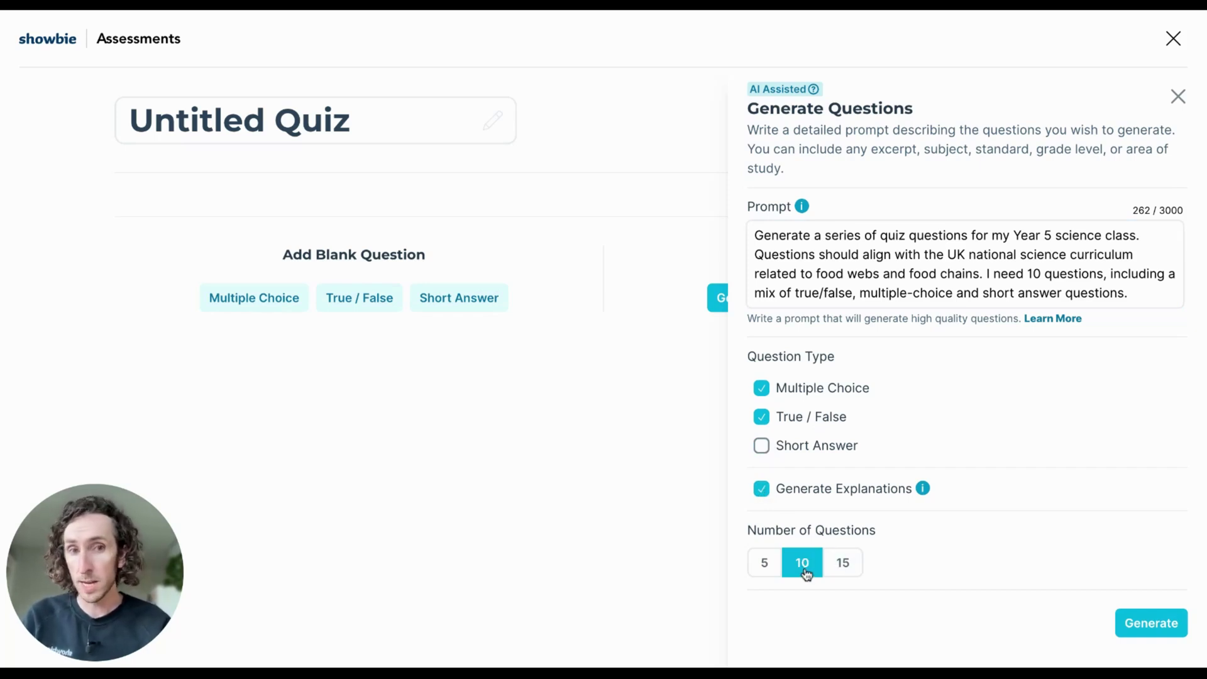
pyautogui.click(767, 566)
pyautogui.click(844, 567)
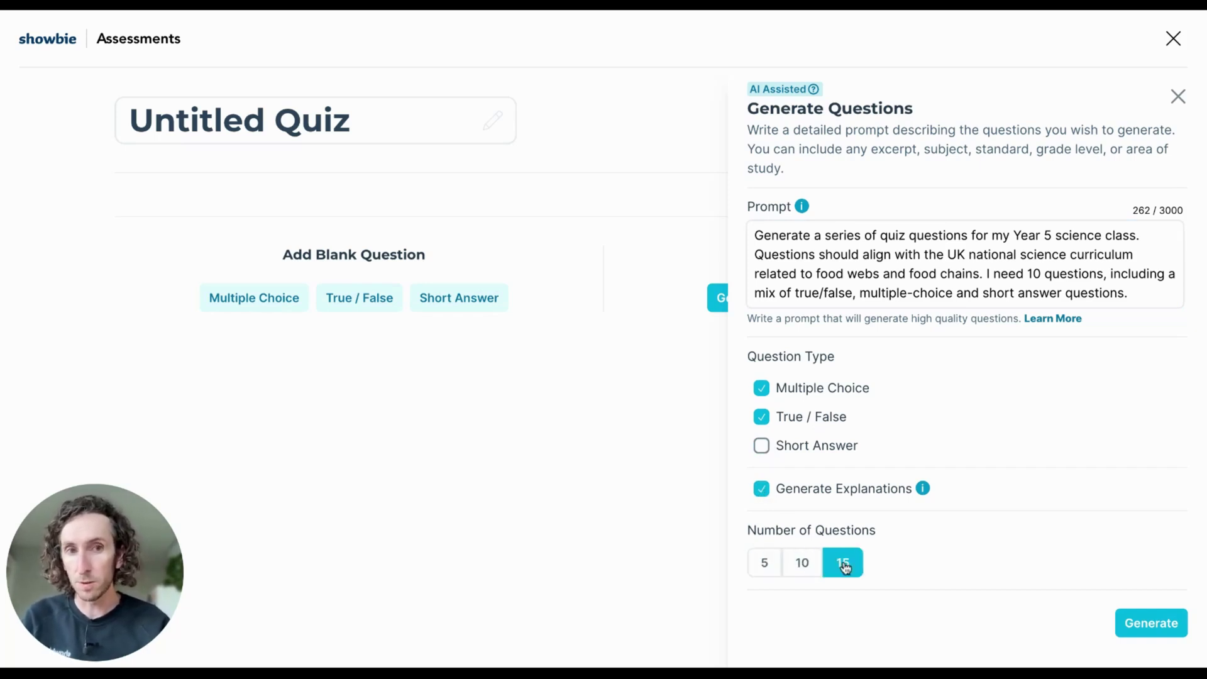
pyautogui.click(804, 564)
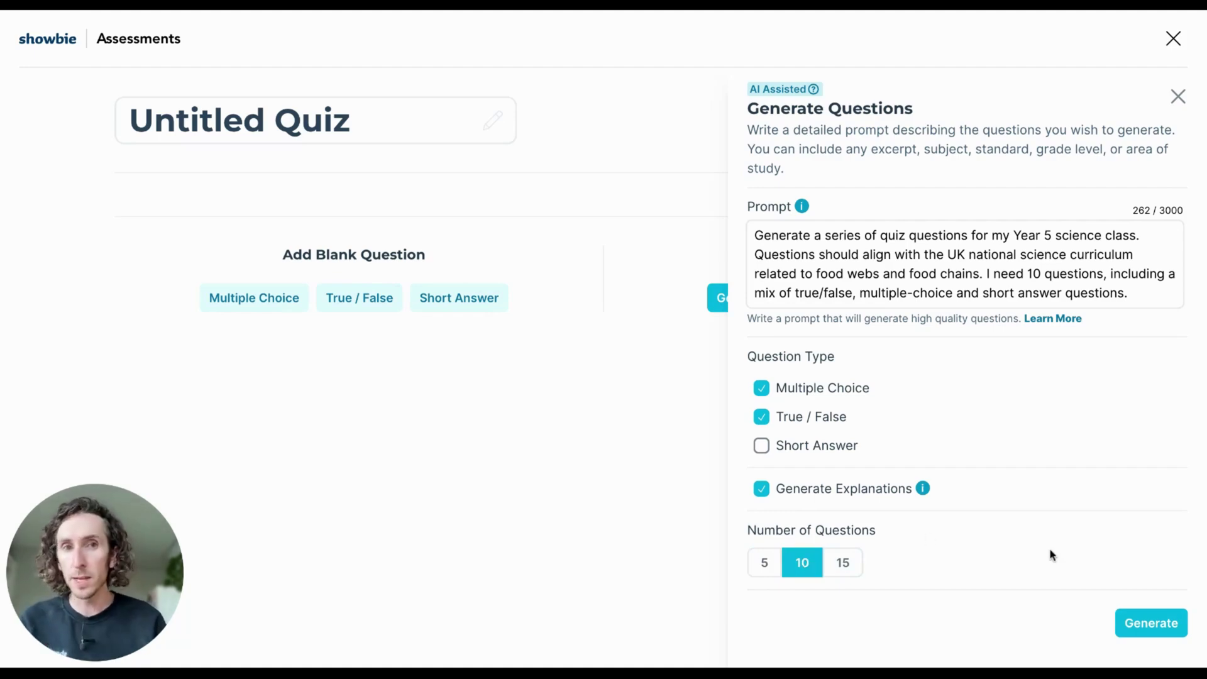
# Generate the food chain questions, add the first one, then add all the rest.
pyautogui.click(1141, 624)
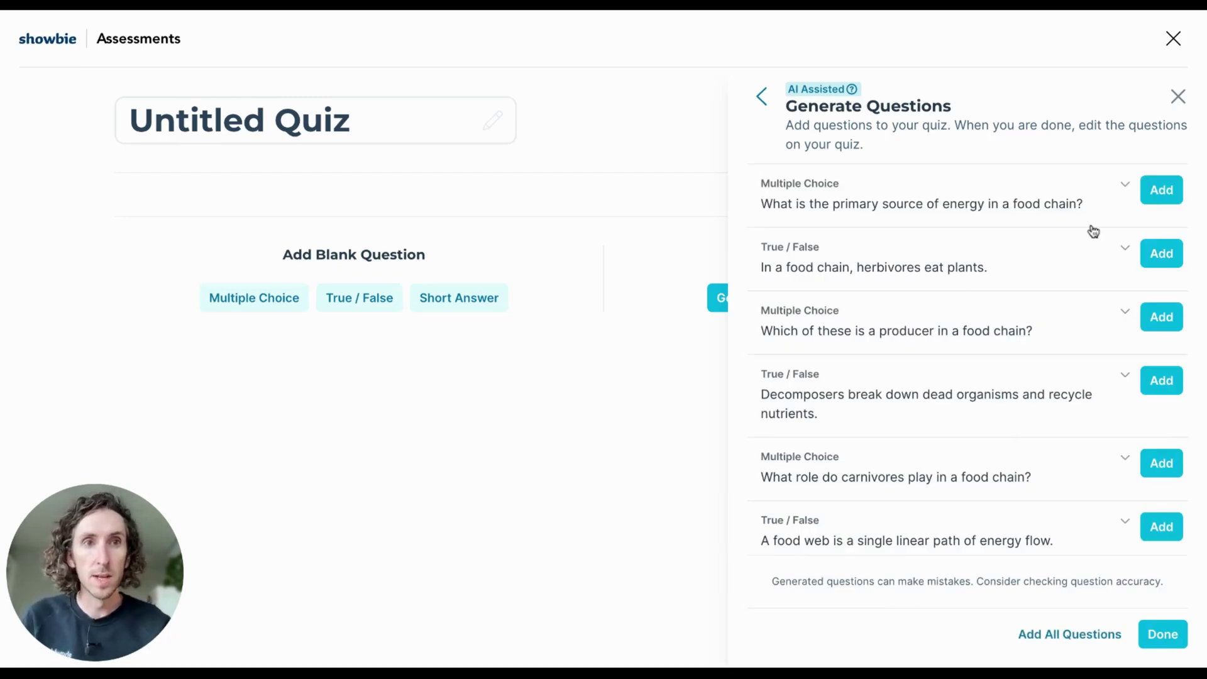
pyautogui.click(1125, 187)
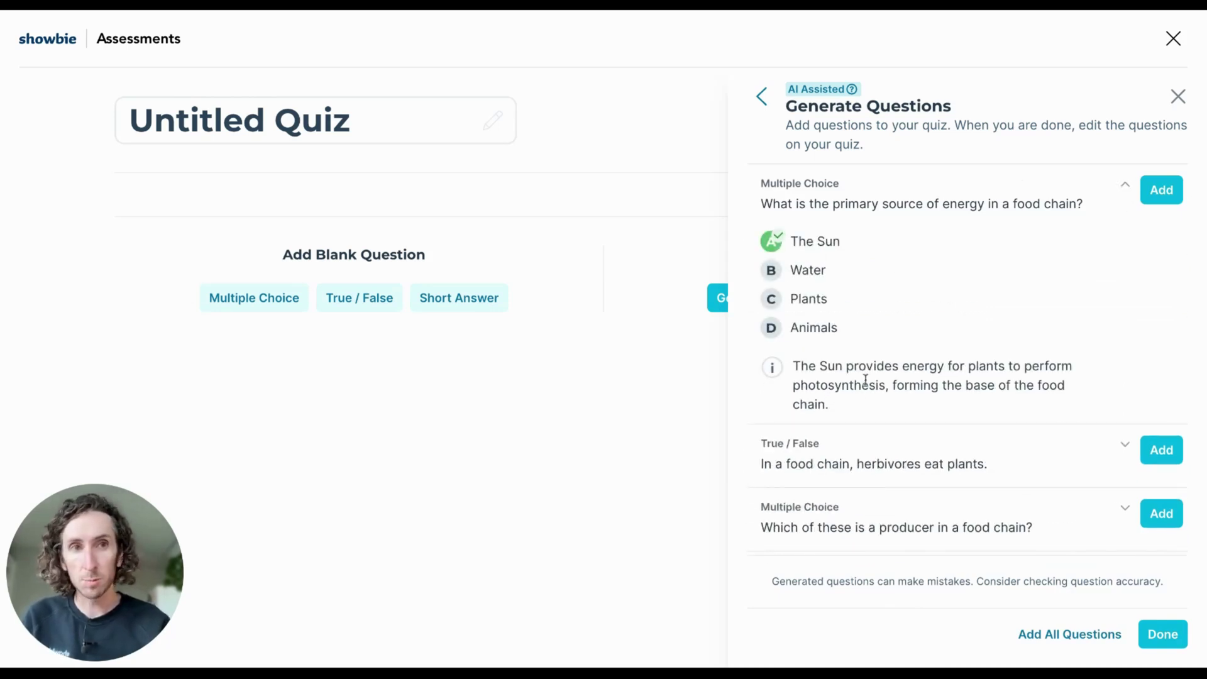
pyautogui.click(1125, 186)
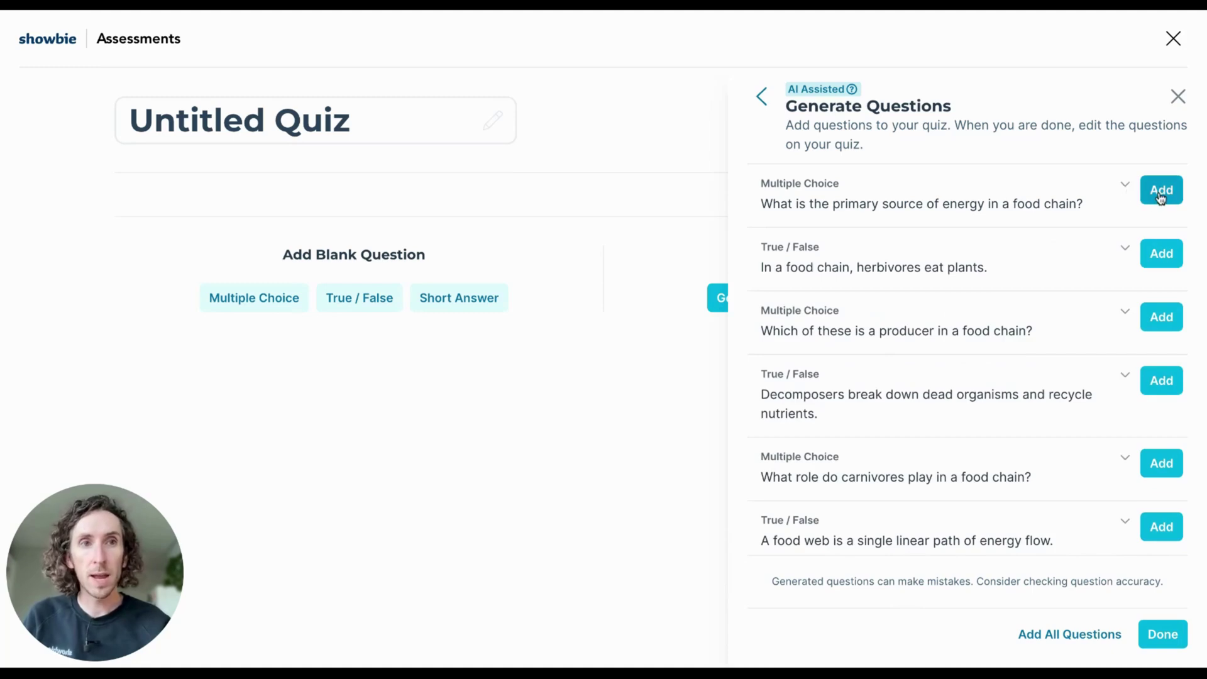
pyautogui.click(1160, 200)
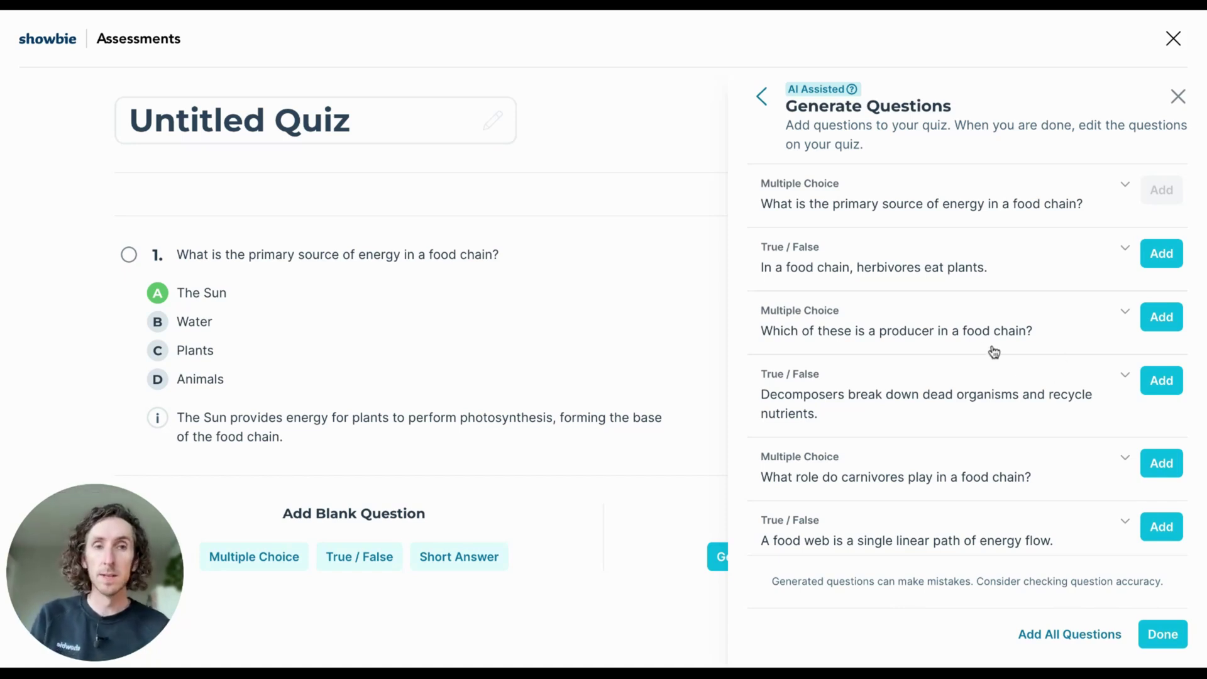
pyautogui.scroll(-1, 1012, 372)
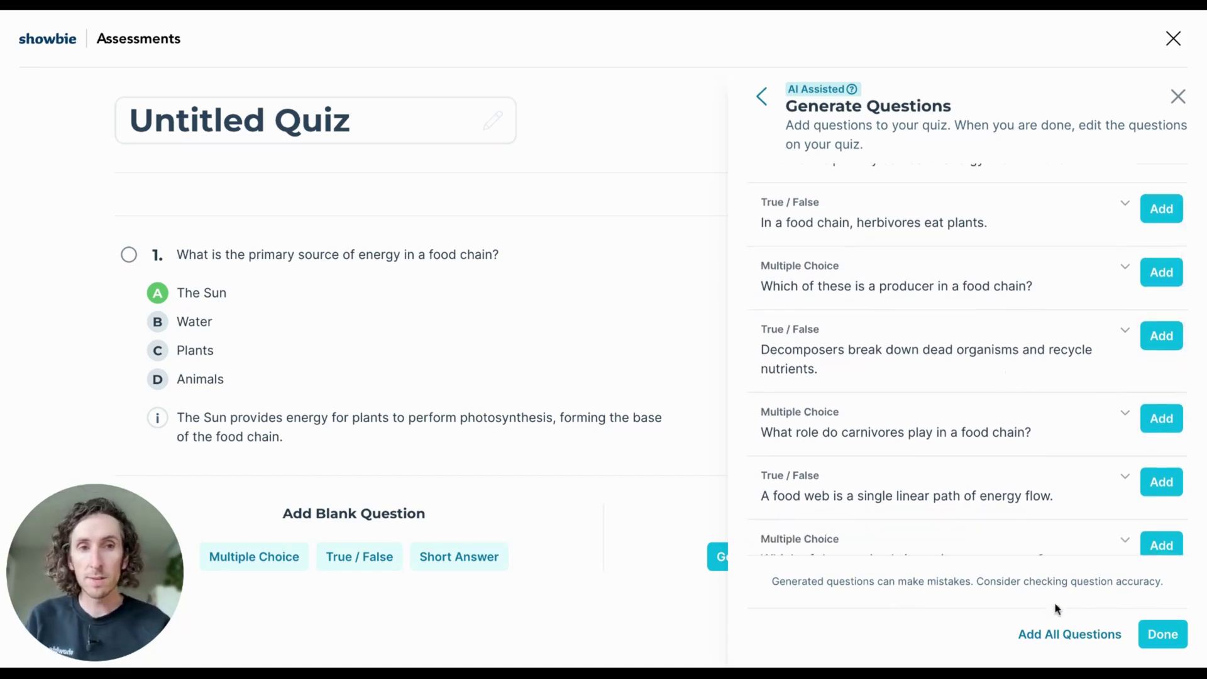
pyautogui.click(1074, 638)
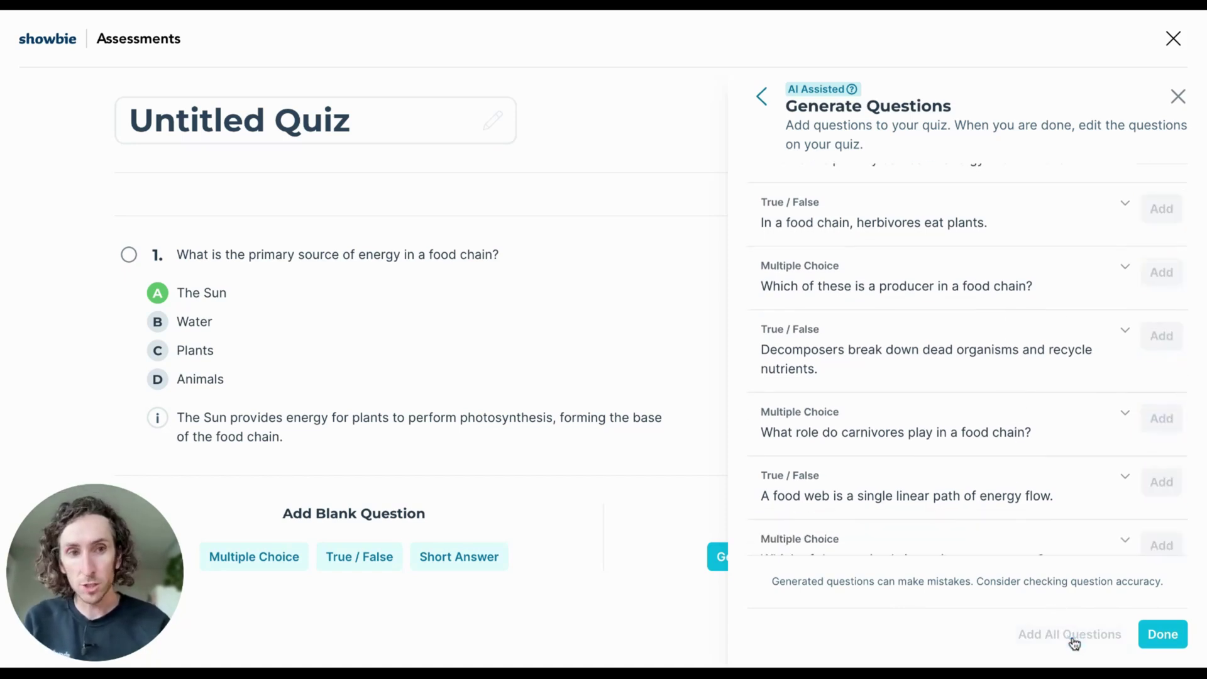
pyautogui.scroll(-12, 585, 530)
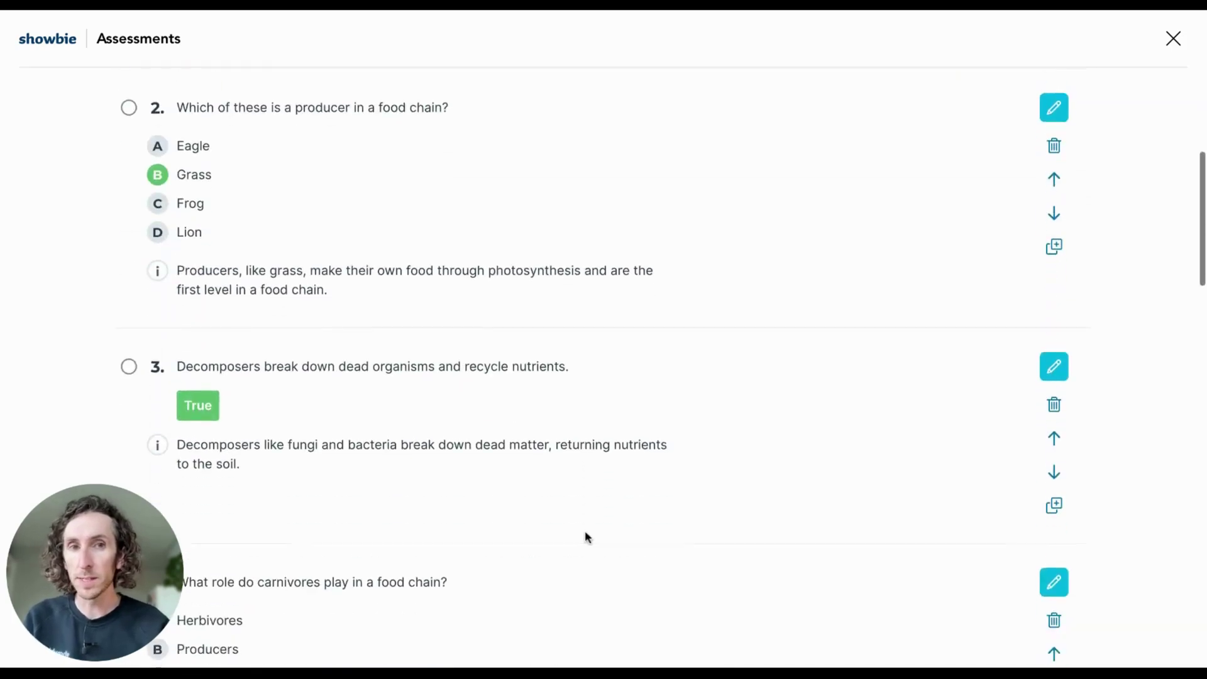
pyautogui.scroll(15, 251, 55)
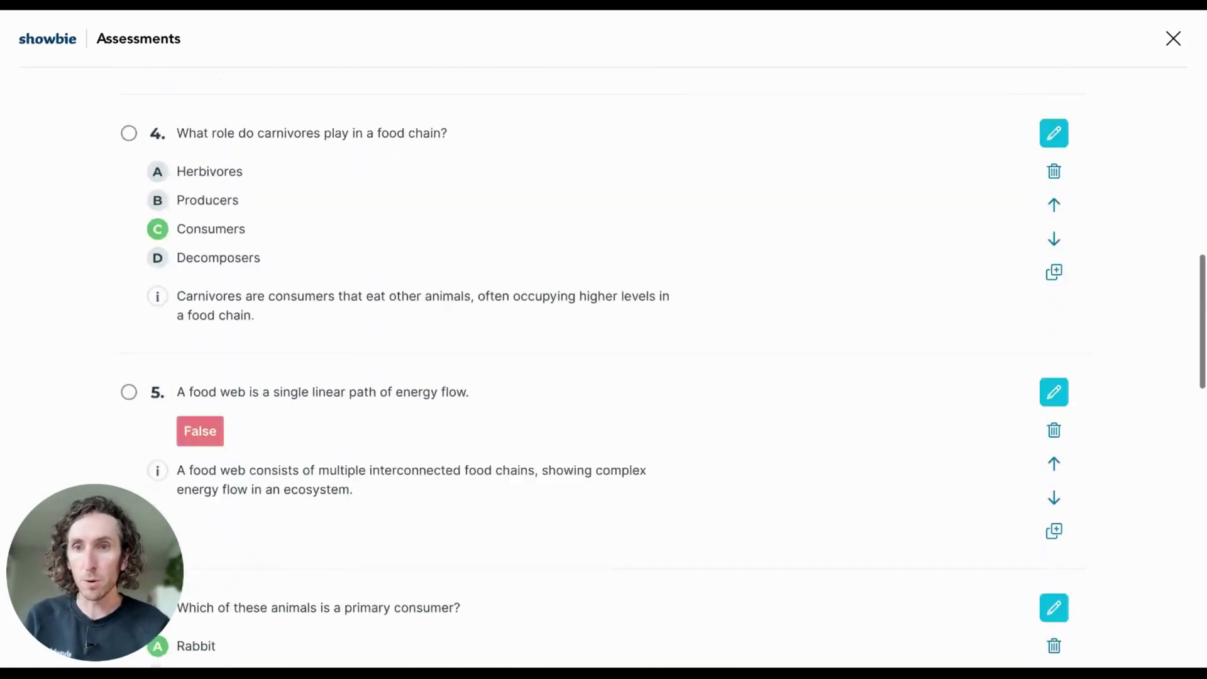
# Replace 'Untitled Quiz' with the title 'Unit Review - Food Webs', then save and exit.
pyautogui.click(242, 121)
pyautogui.tripleClick(243, 121)
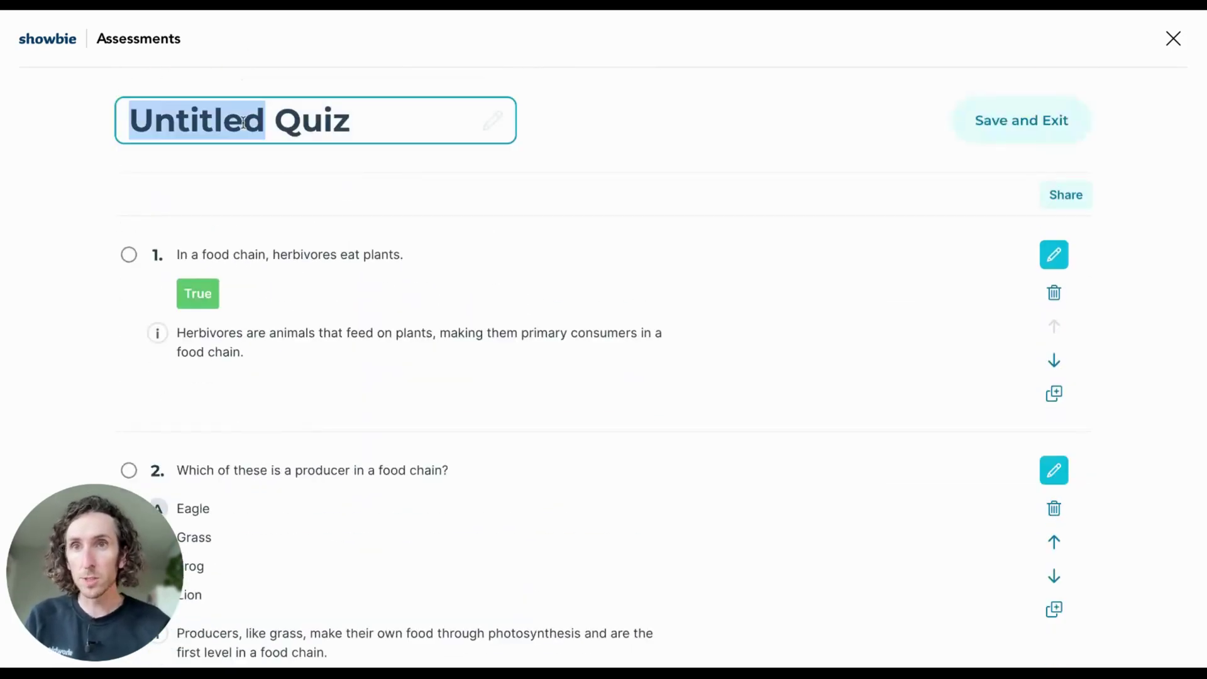
pyautogui.press('BackSpace')
pyautogui.write('Unit ER')
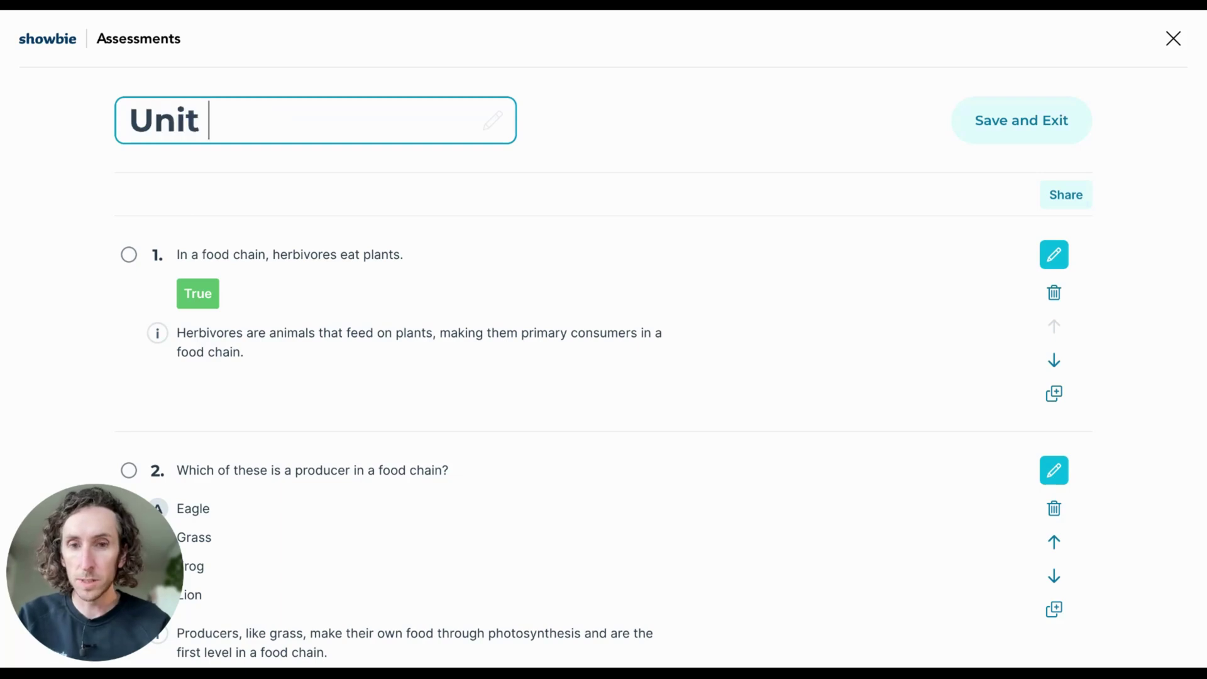
pyautogui.press('BackSpace')
pyautogui.press('BackSpace')
pyautogui.write('Review')
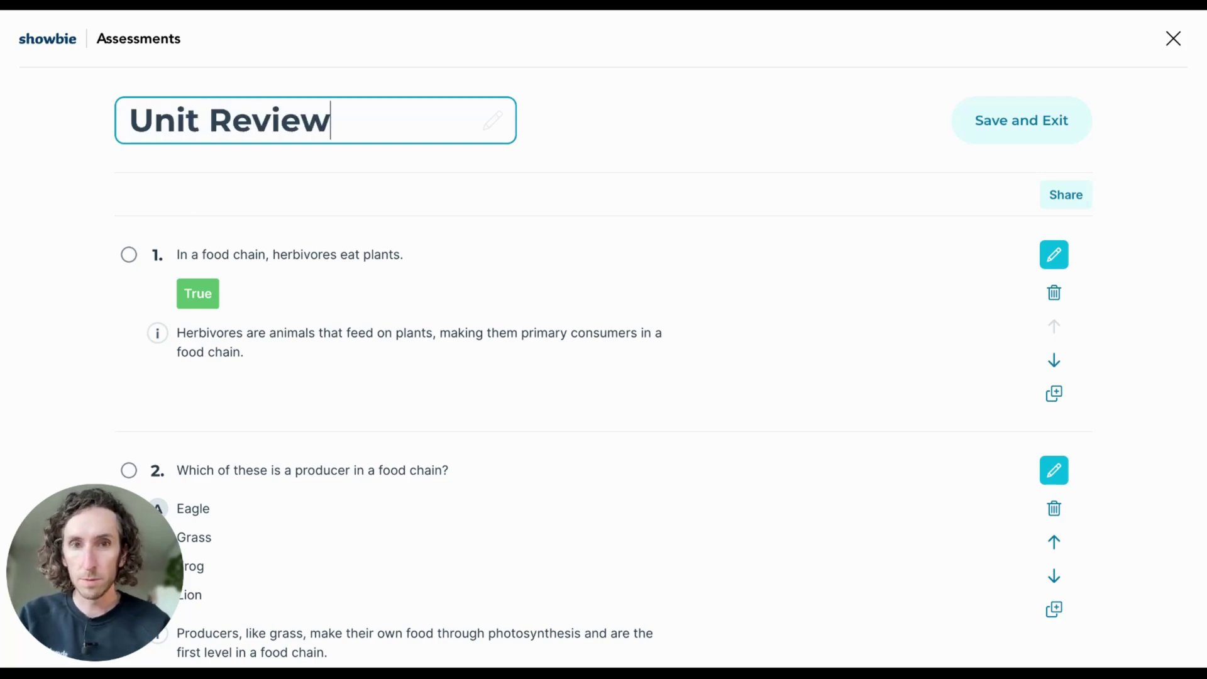
pyautogui.write(' - Food Webs')
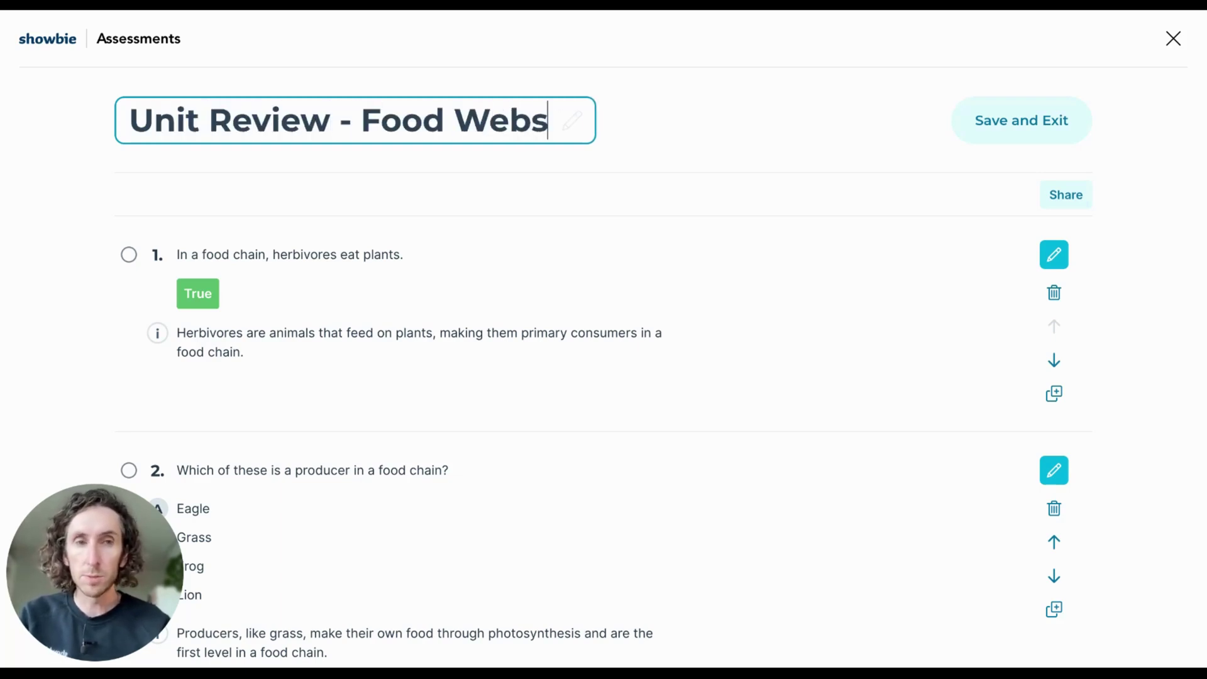
pyautogui.click(984, 122)
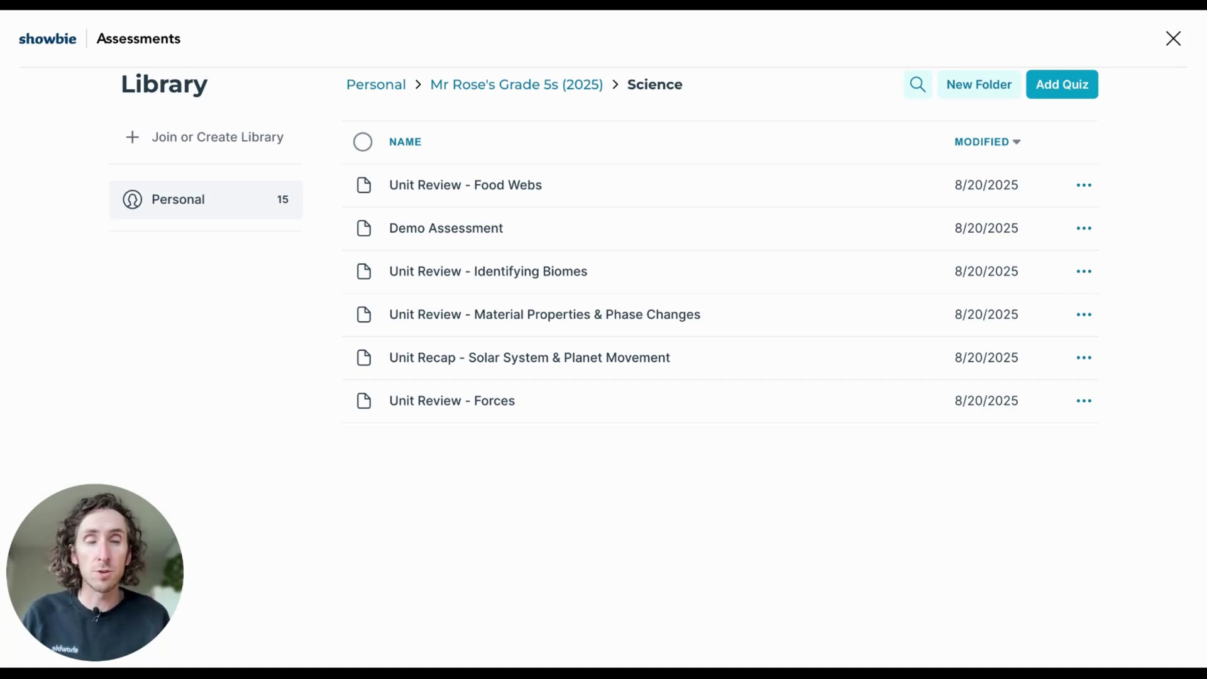
# Create a Copy-Paste quiz, paste in the ten food web questions, and add them.
pyautogui.click(1066, 89)
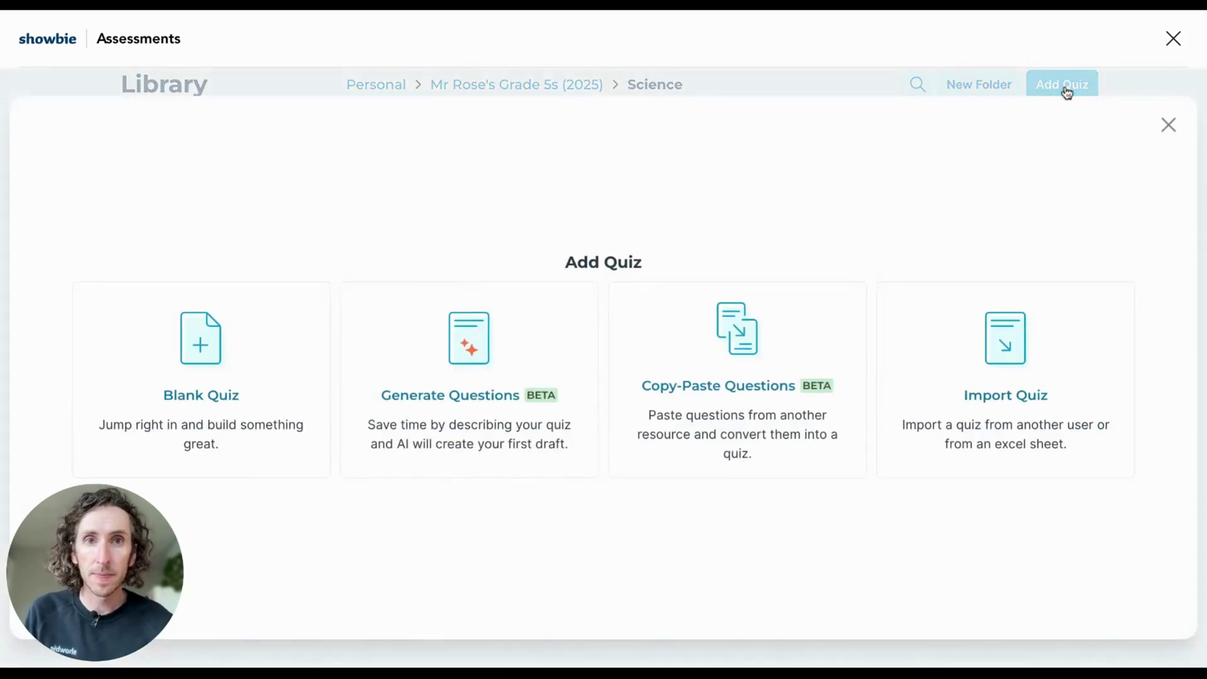
pyautogui.click(751, 424)
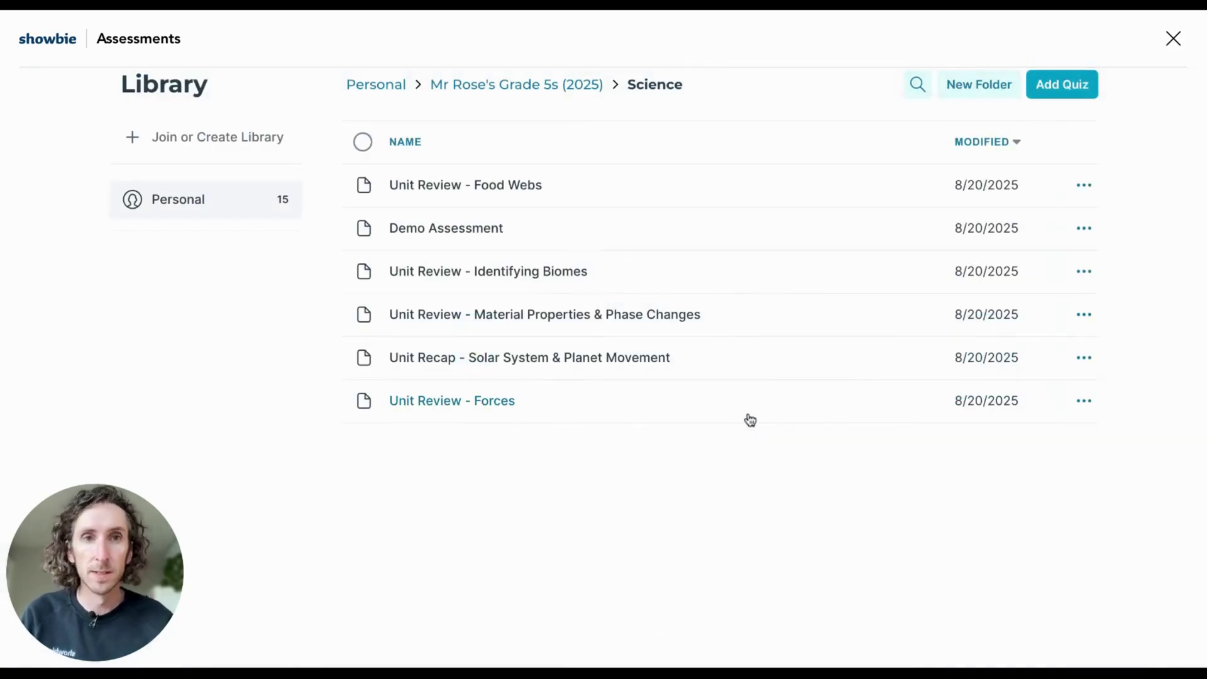
pyautogui.click(805, 269)
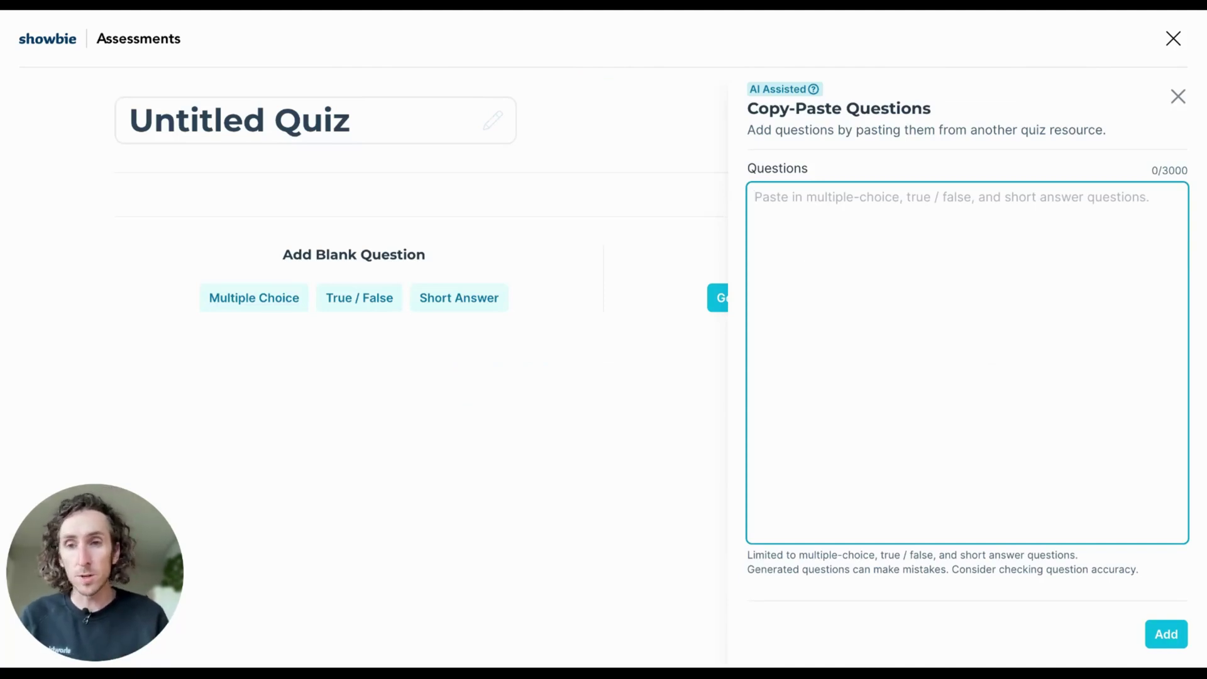
pyautogui.hotkey('ctrl', 'v')
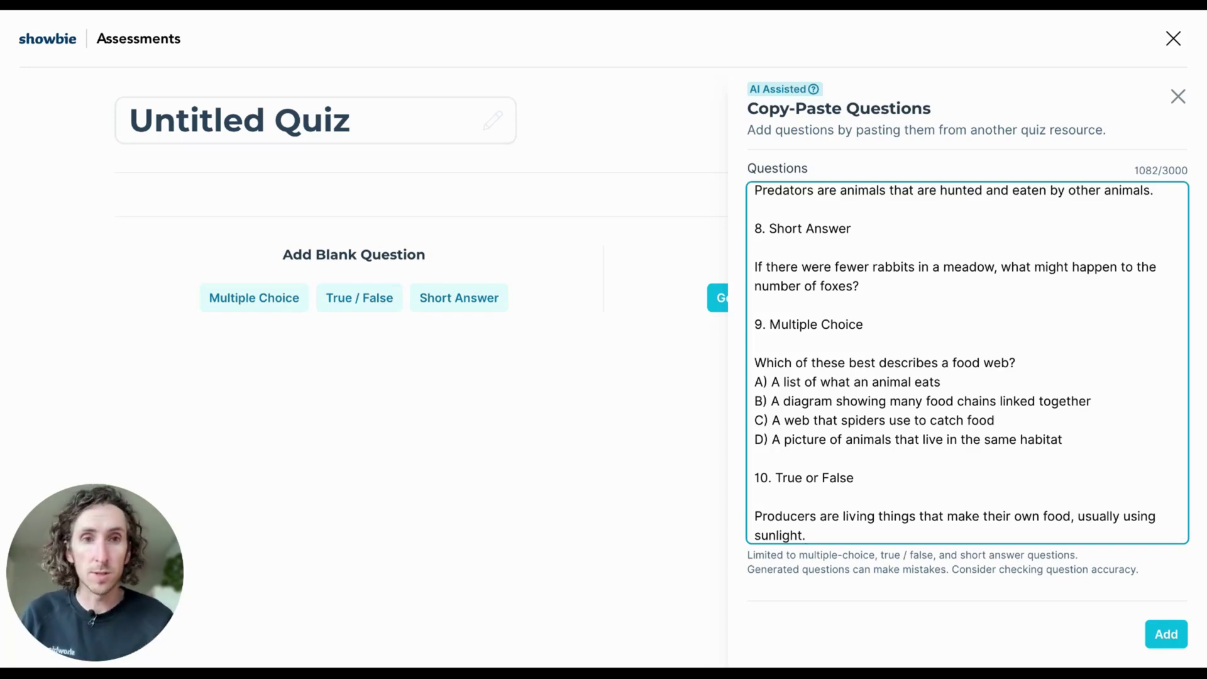
pyautogui.click(1165, 632)
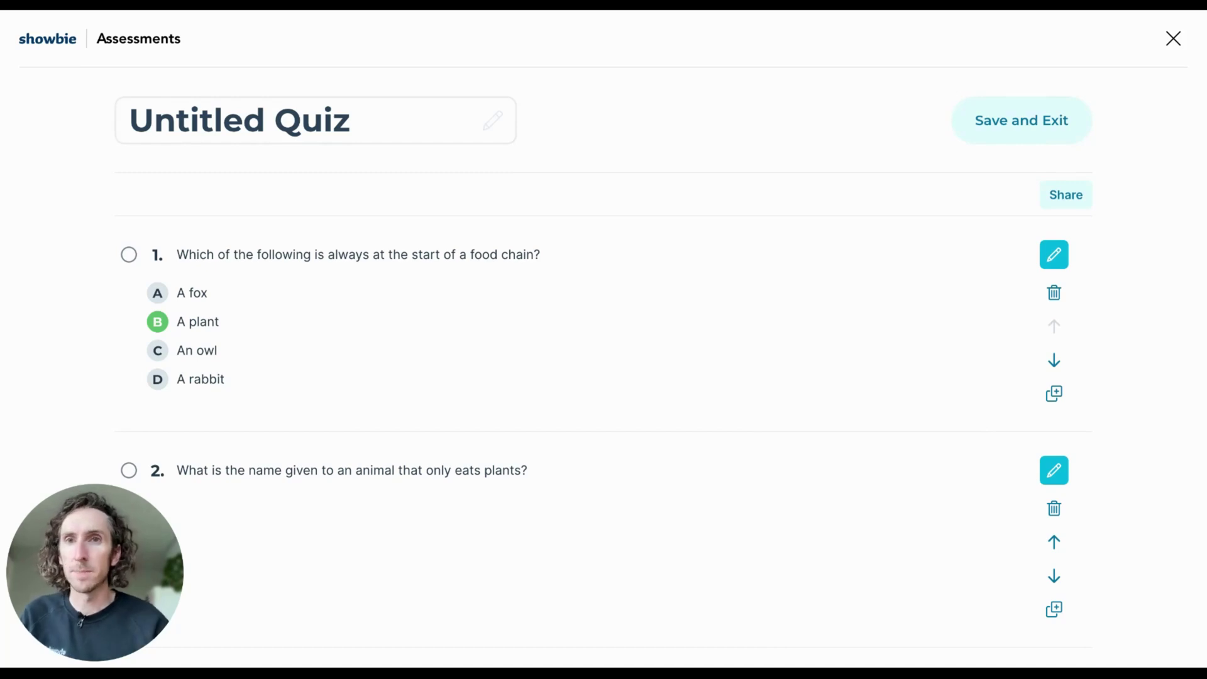
# Replace 'Untitled Quiz' with the title 'Unit Review - Food Chains', then save and exit.
pyautogui.click(272, 122)
pyautogui.tripleClick(272, 122)
pyautogui.press('BackSpace')
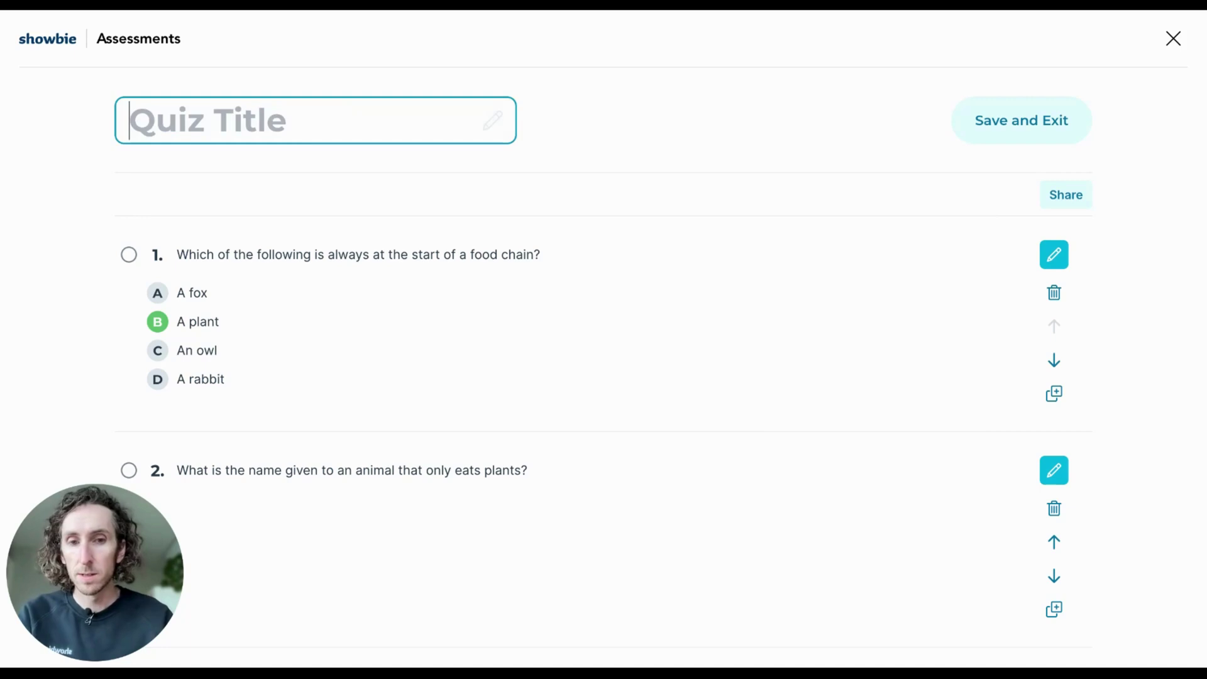
pyautogui.write('Unit Rev')
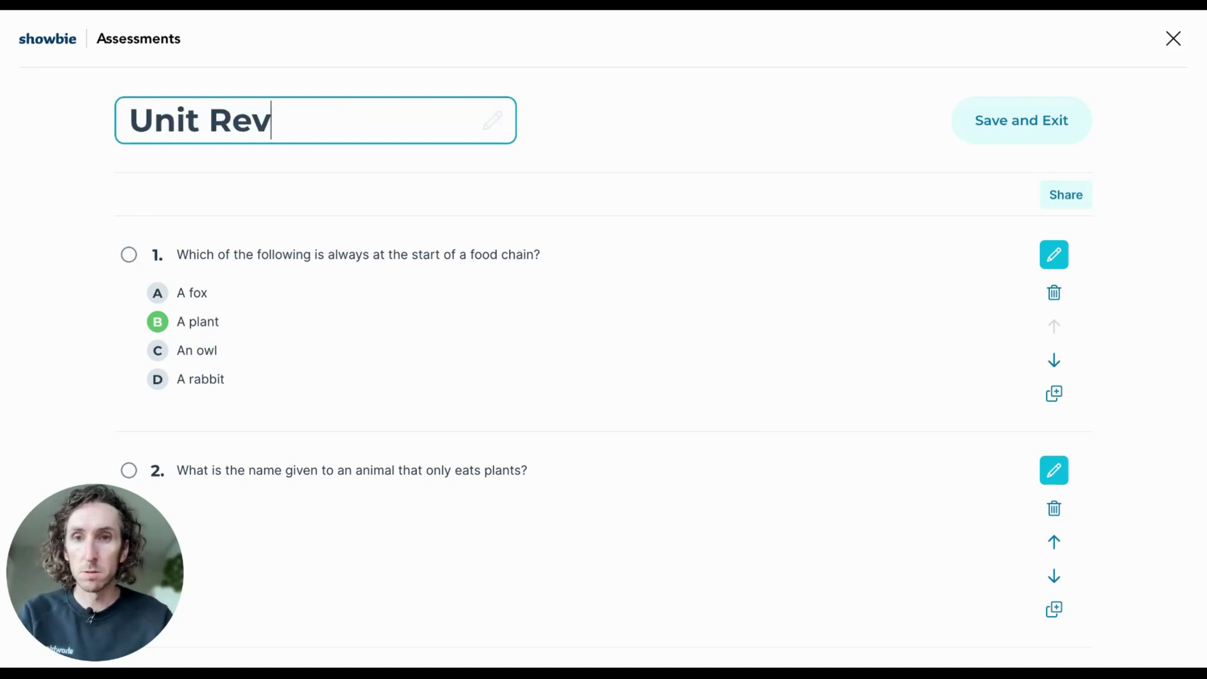
pyautogui.write('iew - Food')
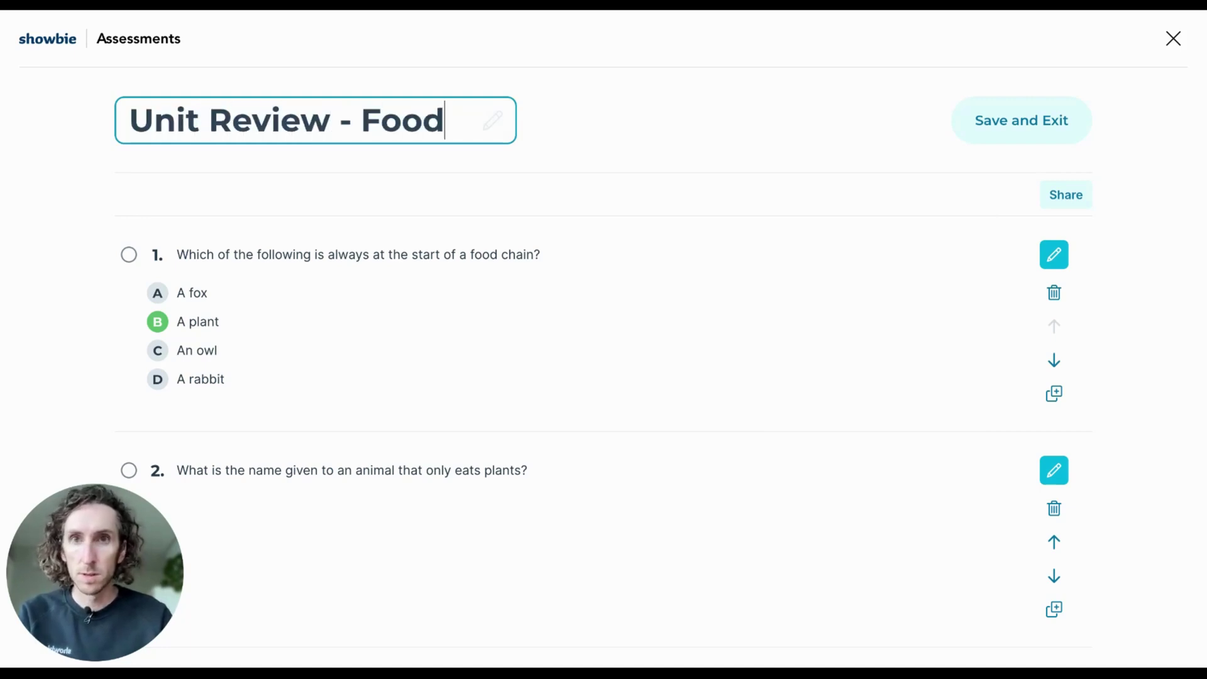
pyautogui.write(' Chains')
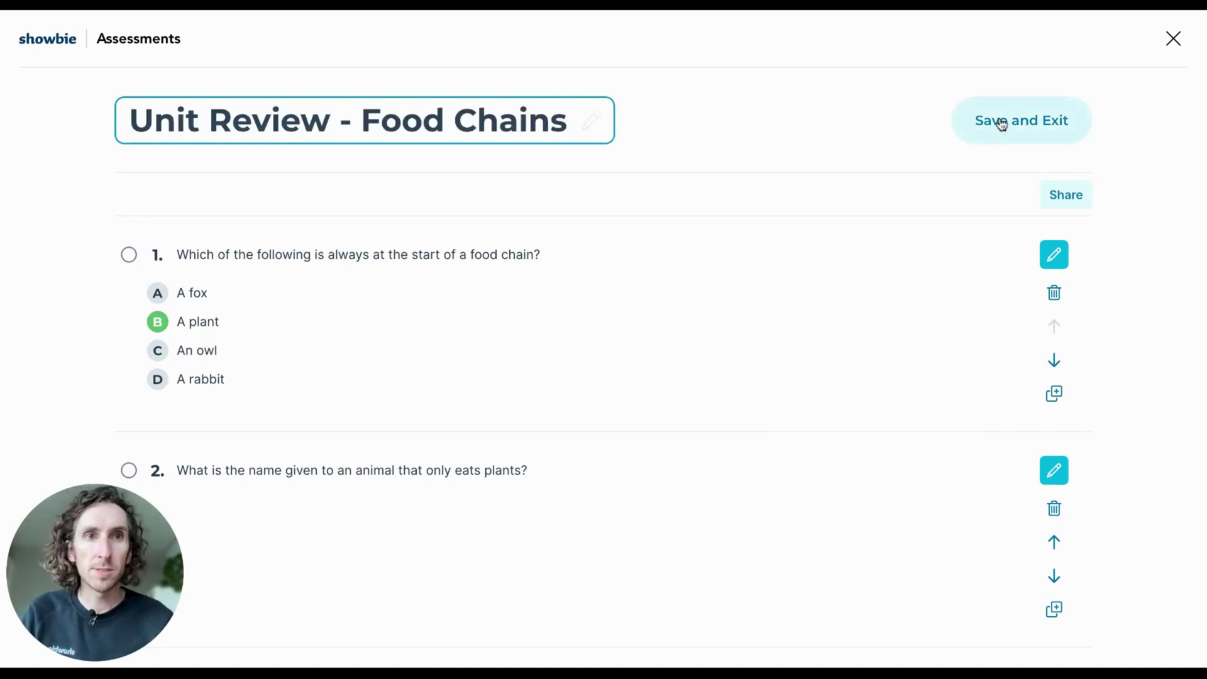
pyautogui.click(1002, 125)
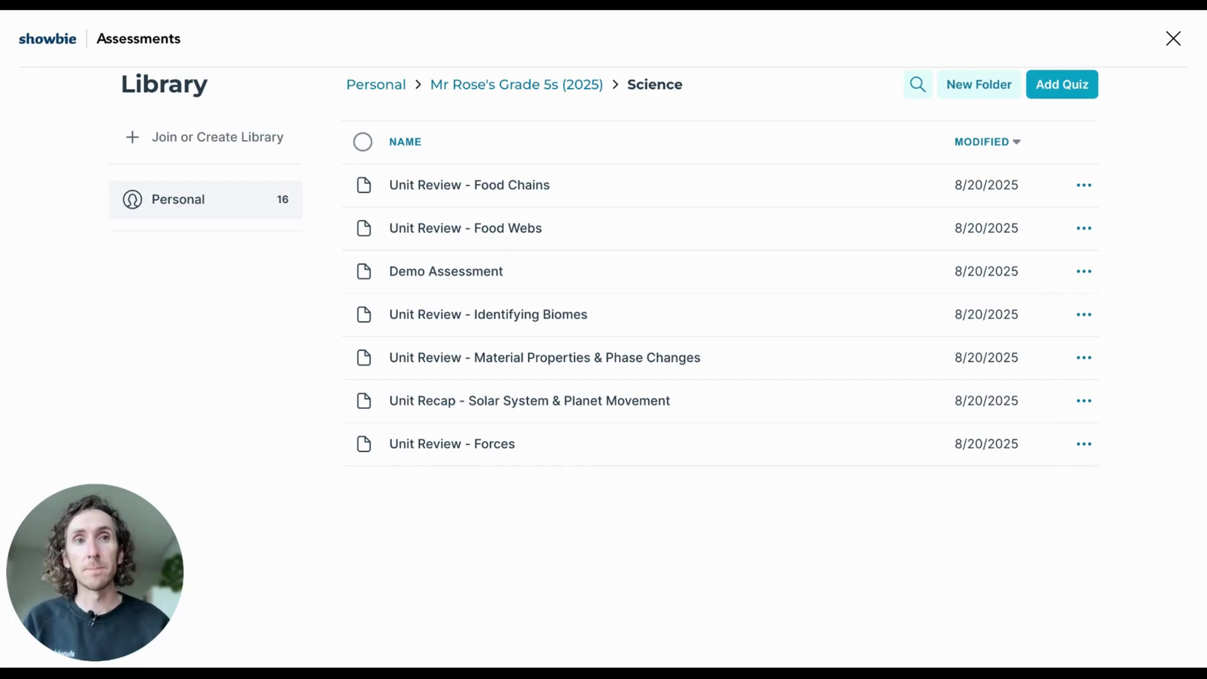
# Look at the Import Quiz options: the SOC code field and the spreadsheet file chooser.
pyautogui.click(1068, 94)
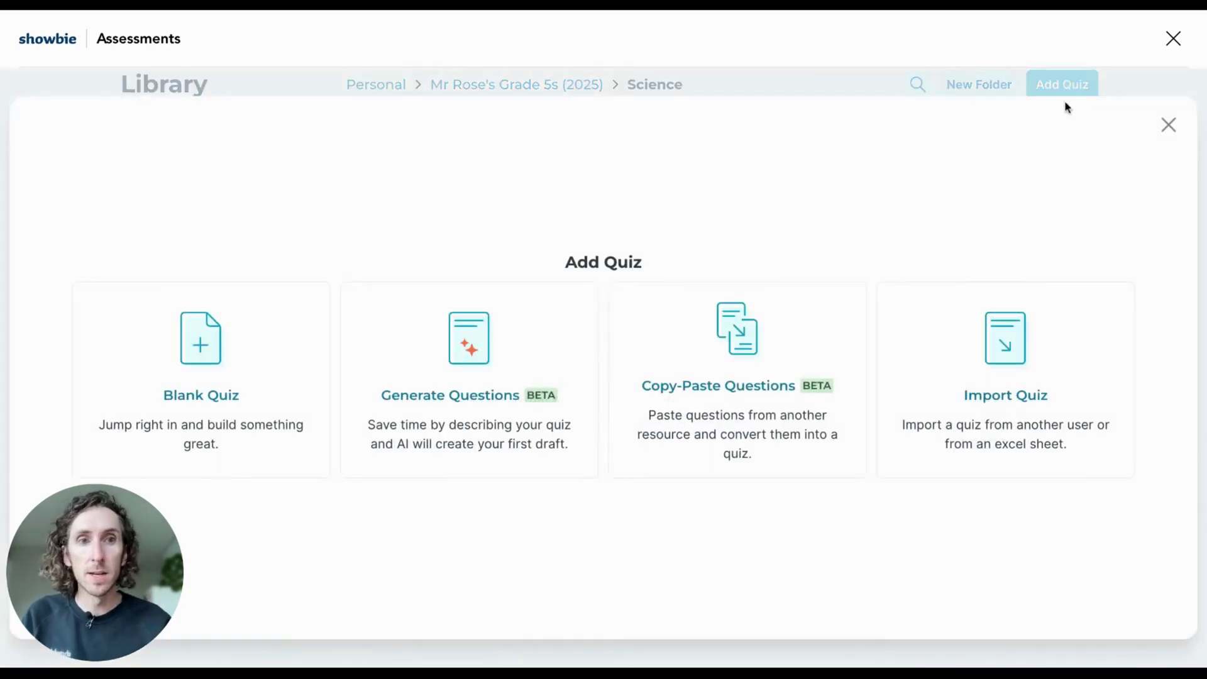
pyautogui.click(1066, 370)
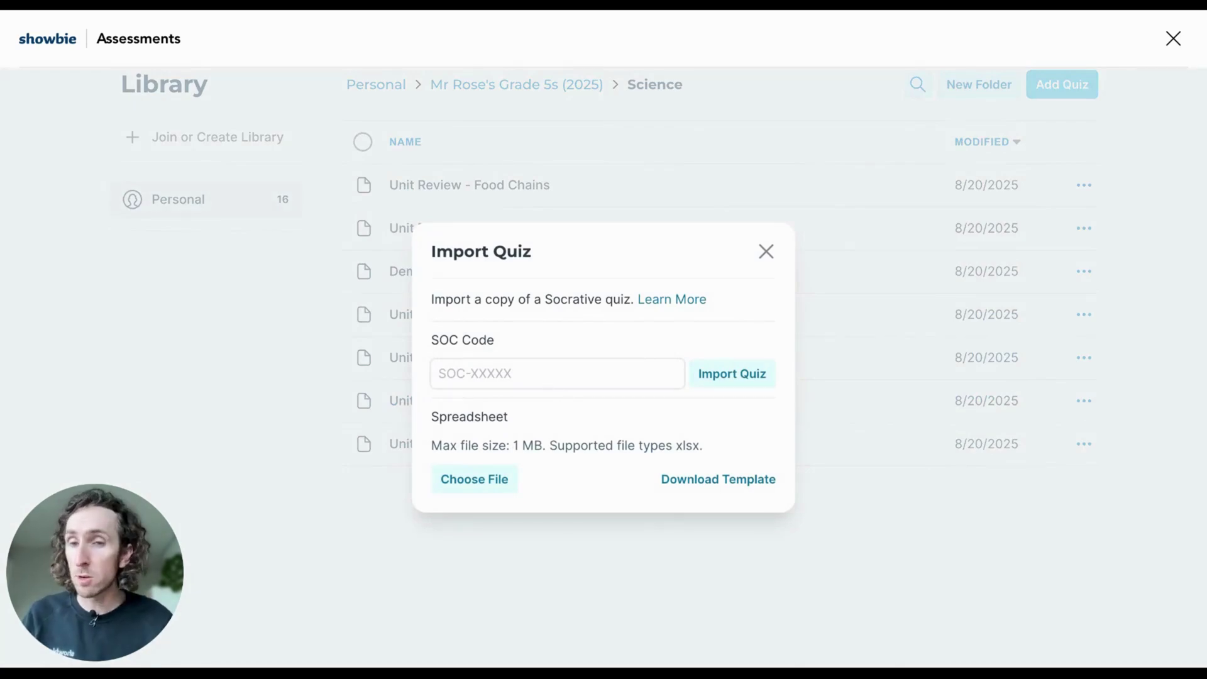
pyautogui.click(569, 377)
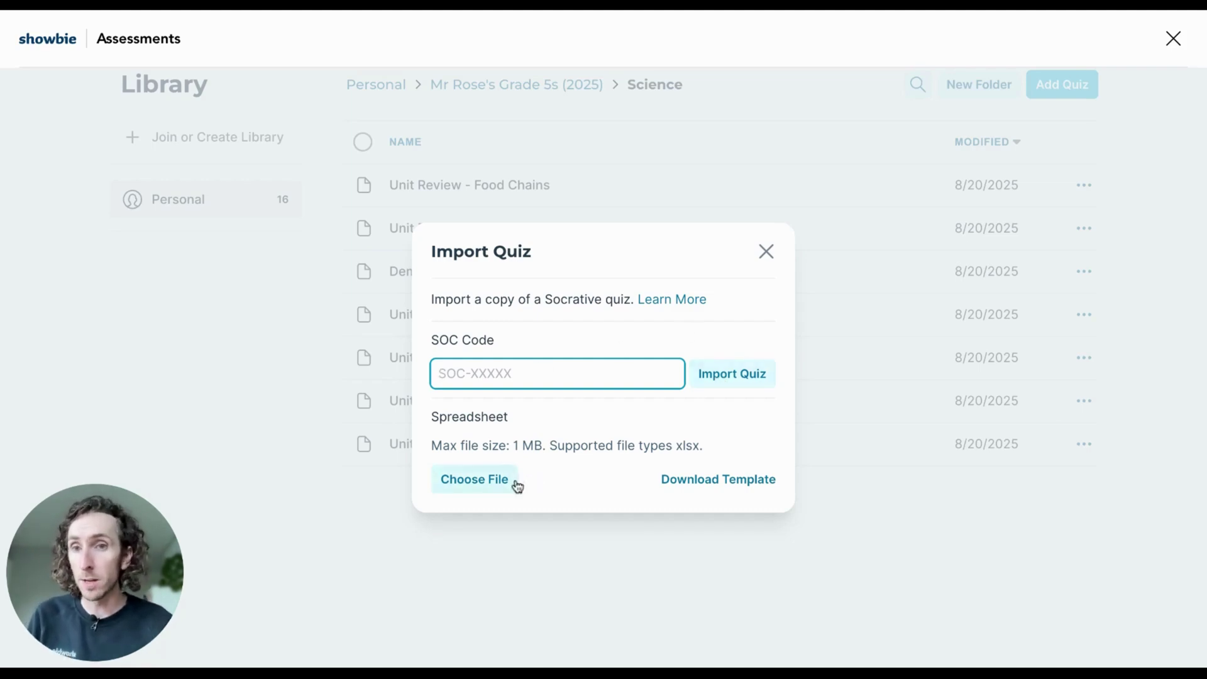
pyautogui.click(476, 484)
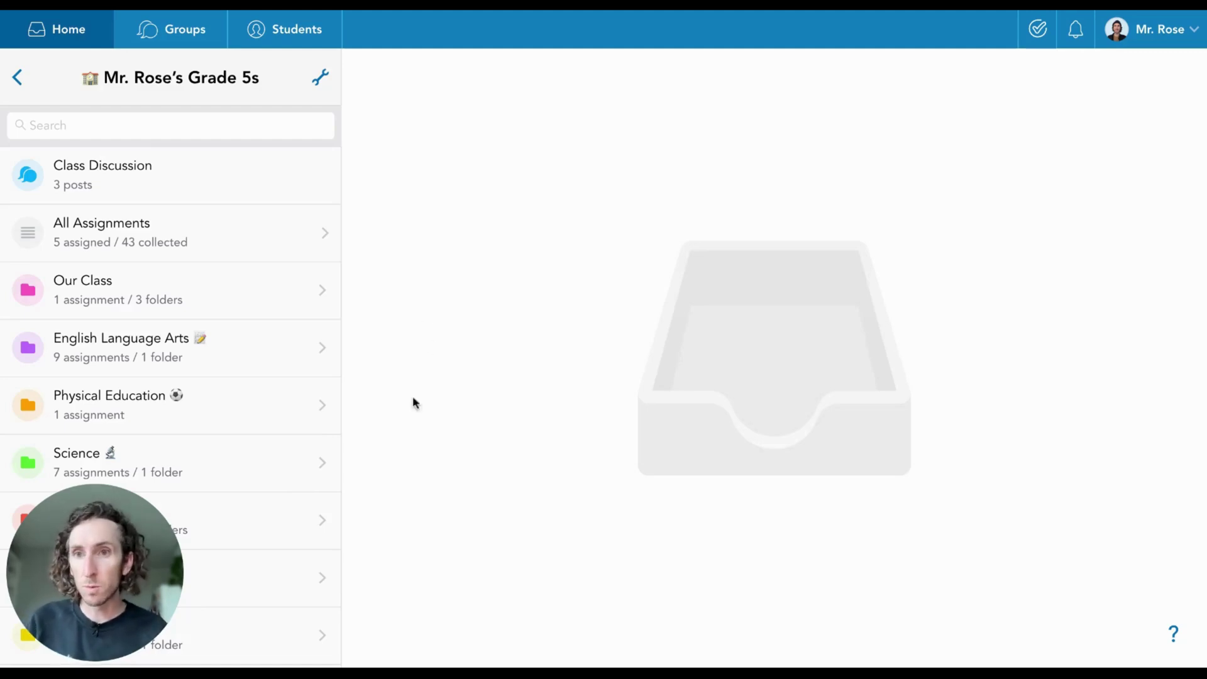
# Open the Week 6 - Identifying Biomes assignment to view its Shared Items.
pyautogui.moveTo(205, 458)
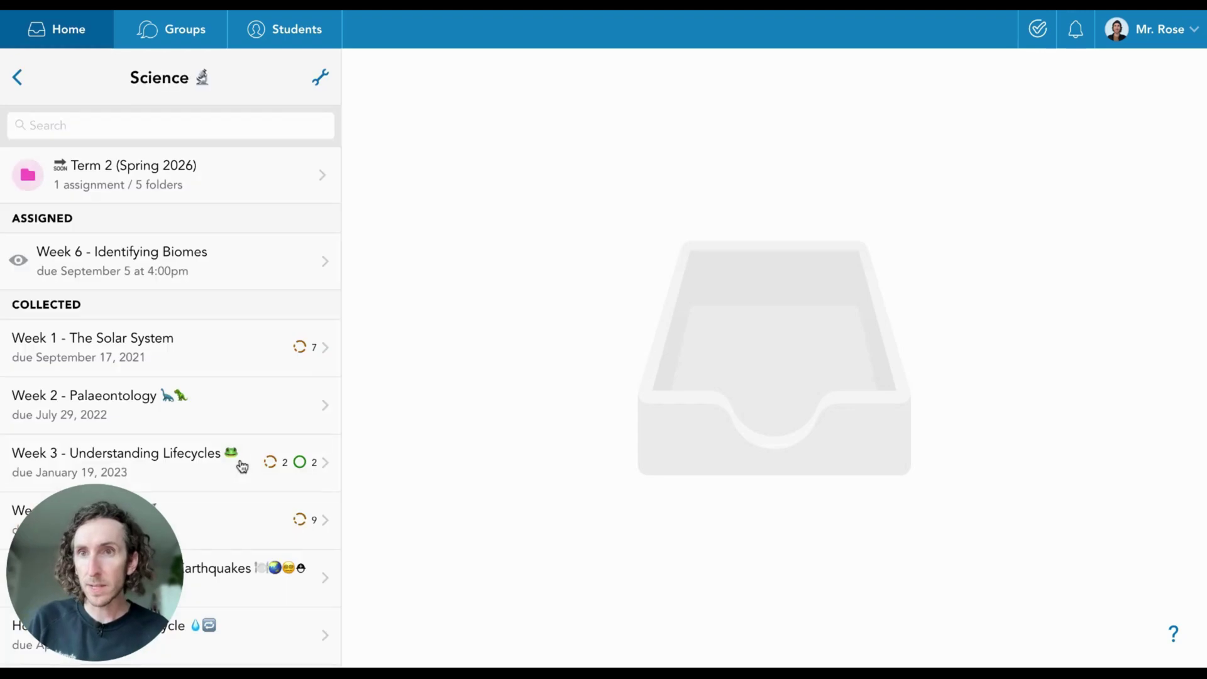
pyautogui.moveTo(225, 274)
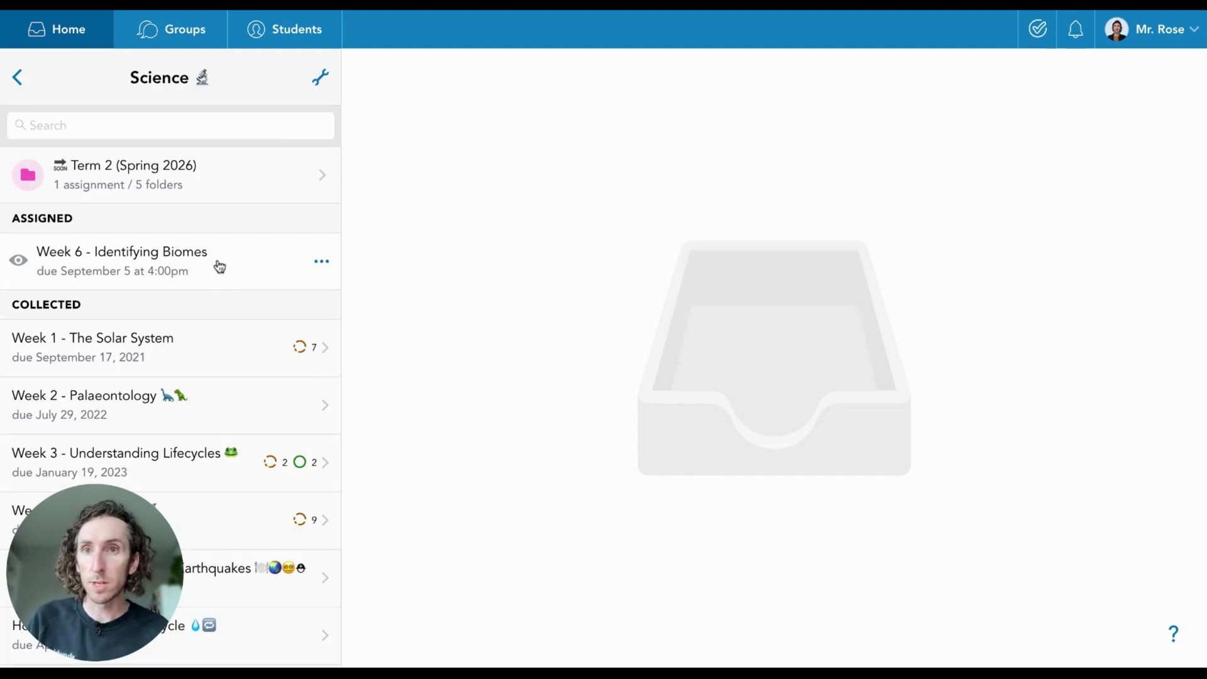
pyautogui.click(219, 266)
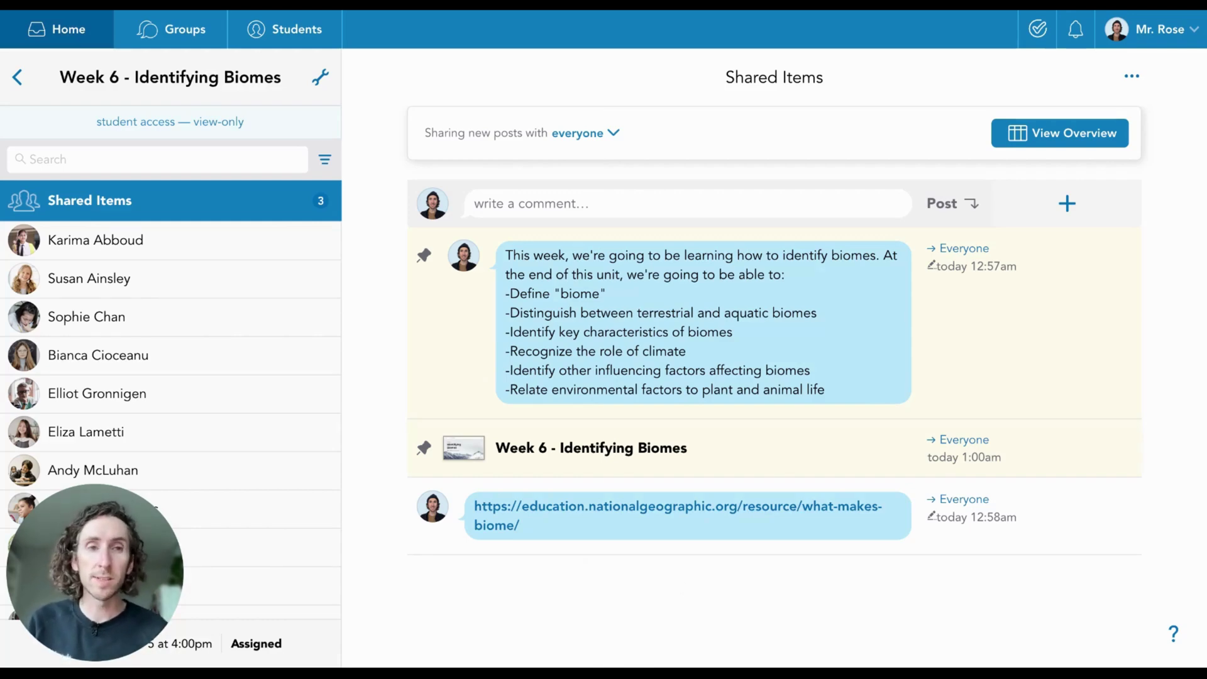
# Add an assessment, choosing Unit Review - Identifying Biomes from the Grade 5s (2025) Science quiz folder.
pyautogui.click(1068, 205)
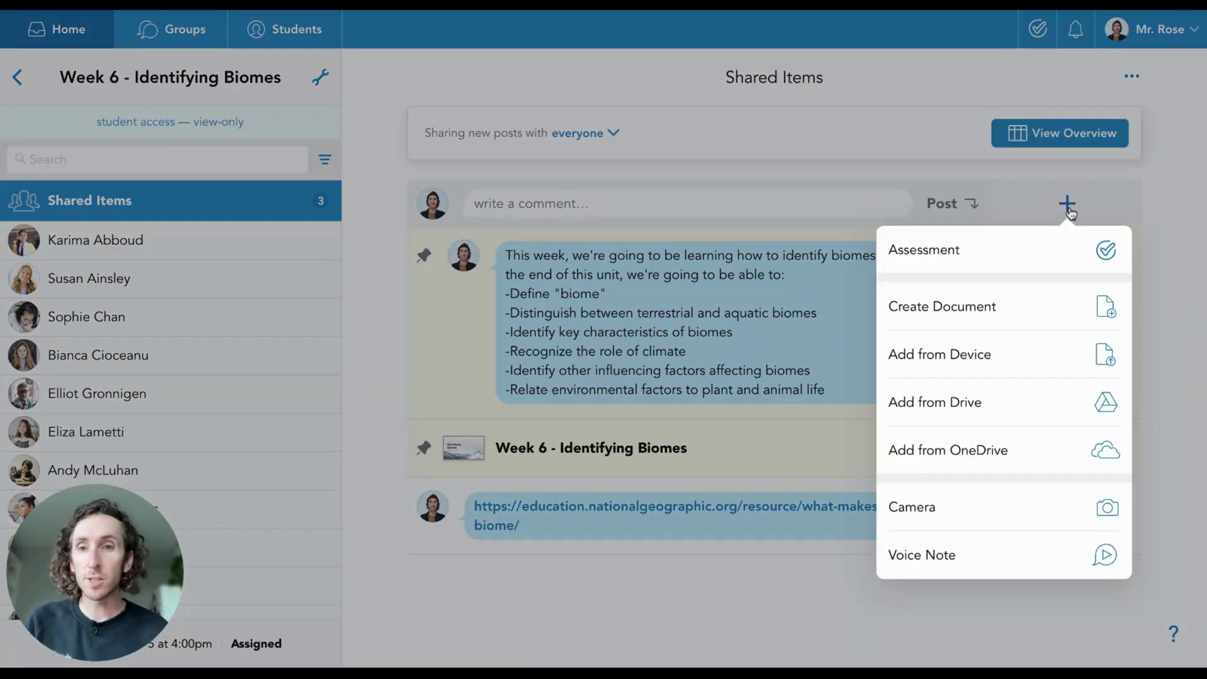
pyautogui.click(945, 254)
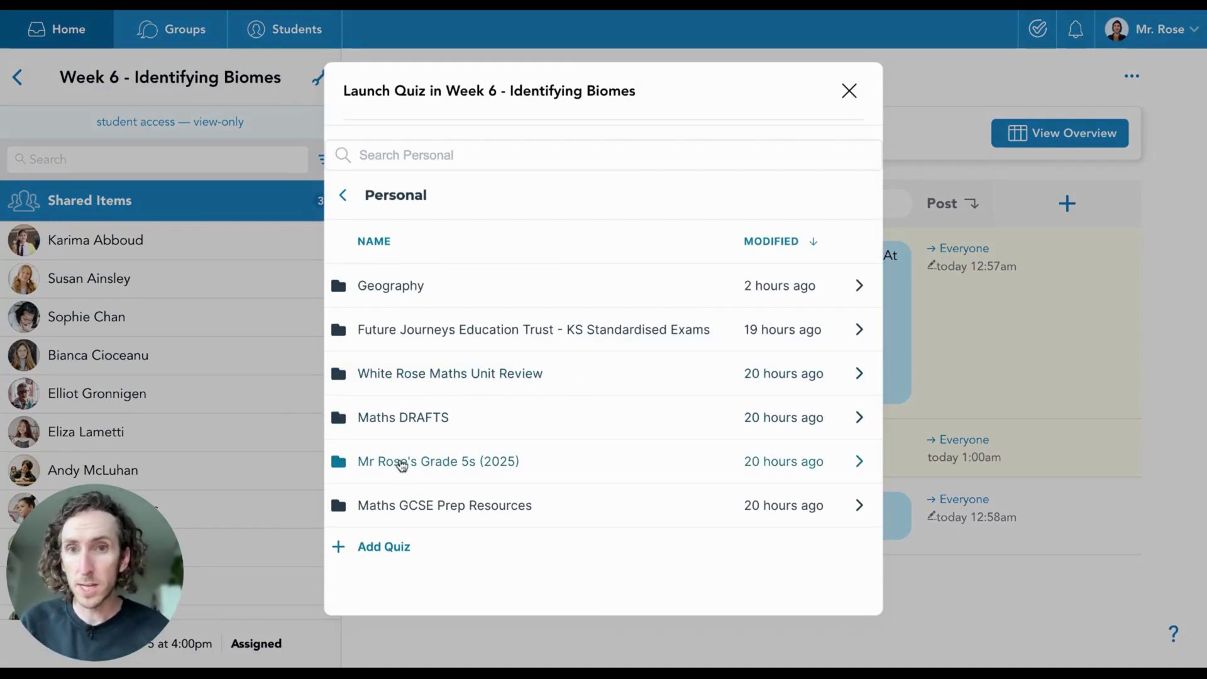
pyautogui.click(402, 465)
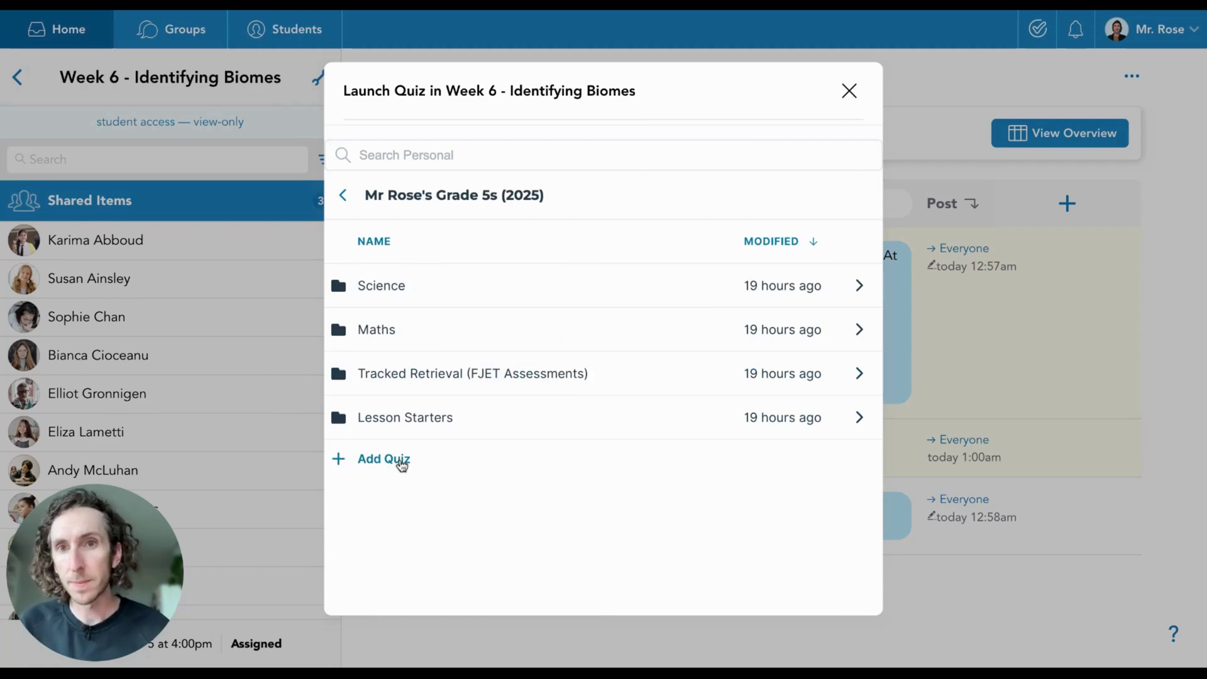
pyautogui.click(391, 287)
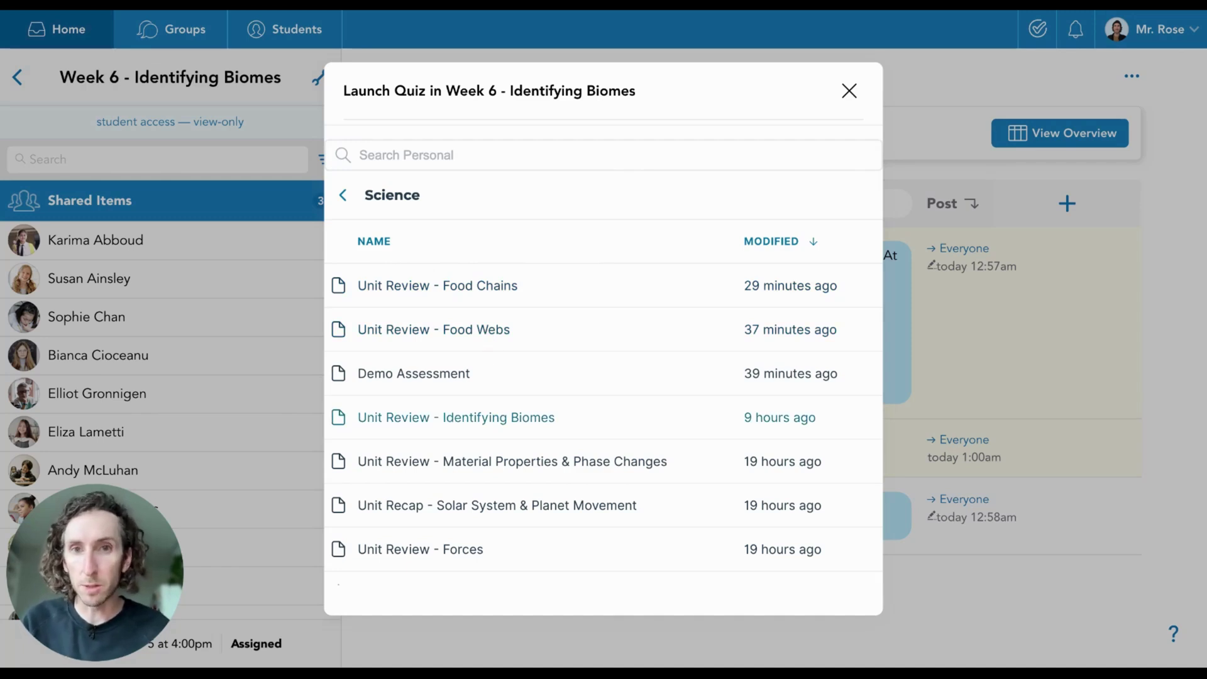
pyautogui.click(476, 424)
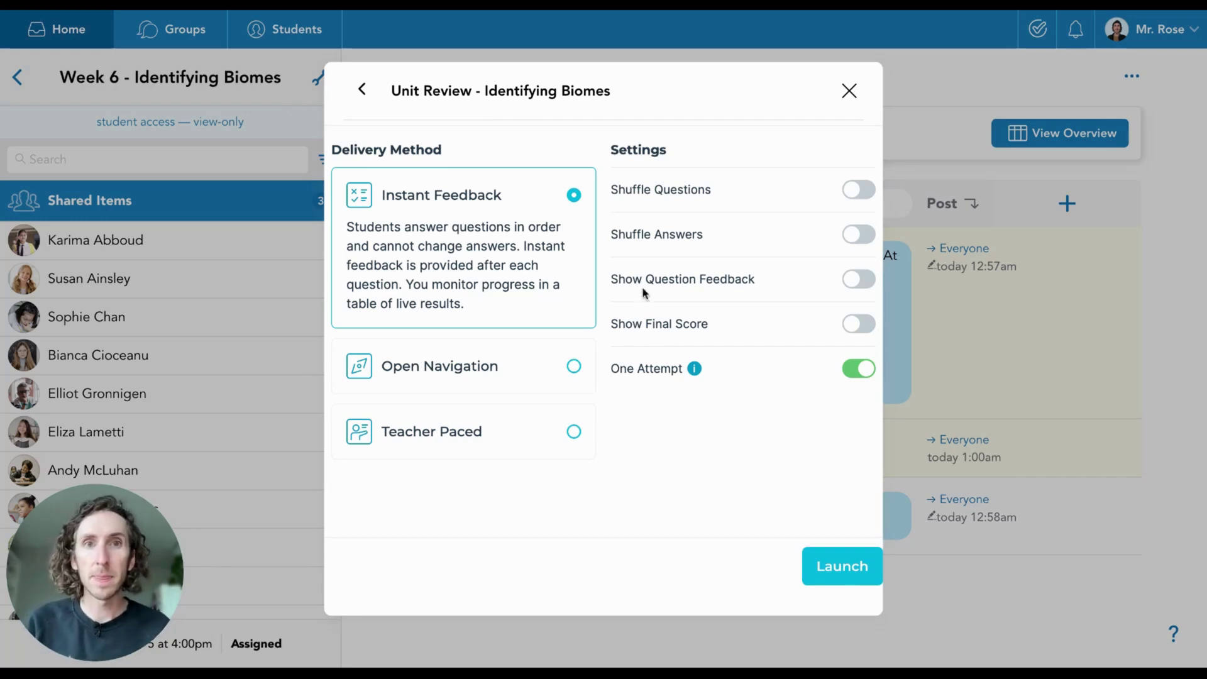
# Launch the Biomes quiz with Shuffle Questions, Show Question Feedback and Show Final Score on.
pyautogui.click(842, 191)
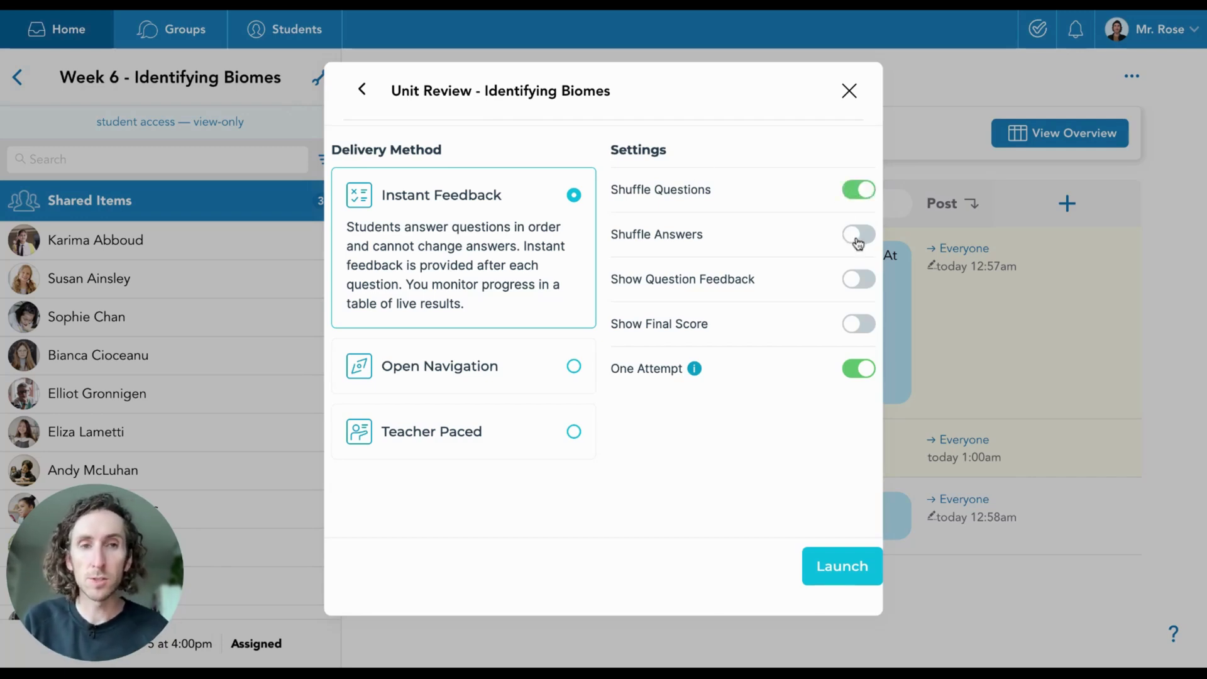
pyautogui.click(861, 283)
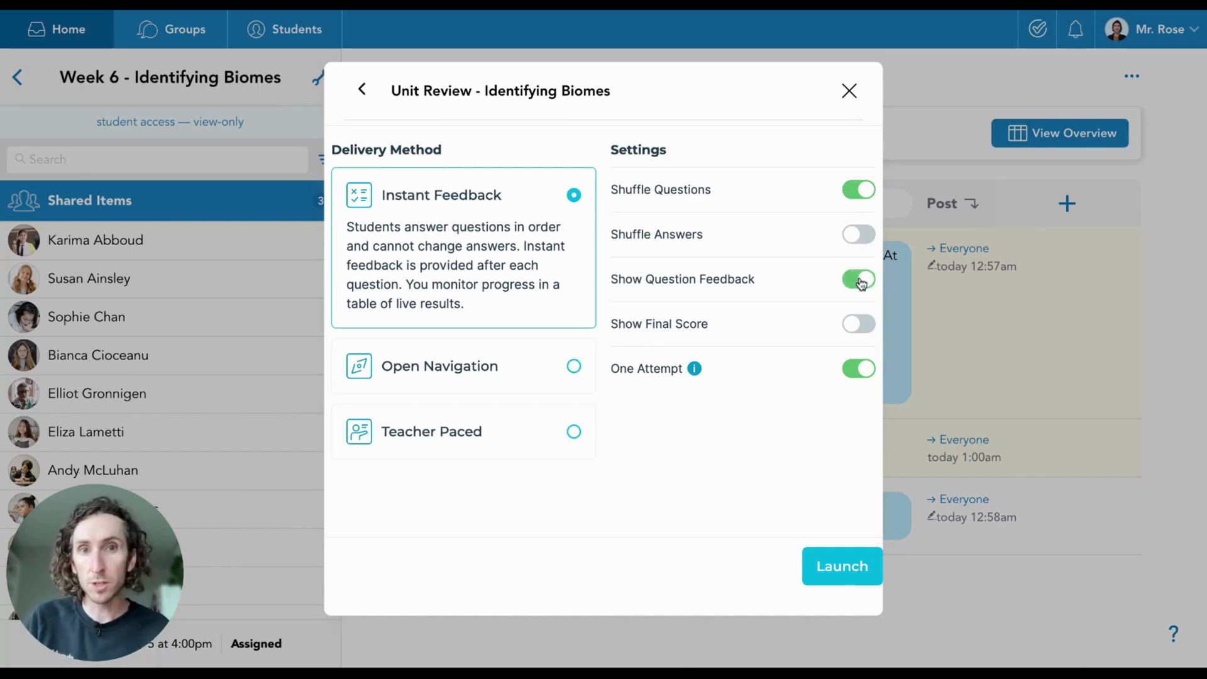
pyautogui.click(859, 326)
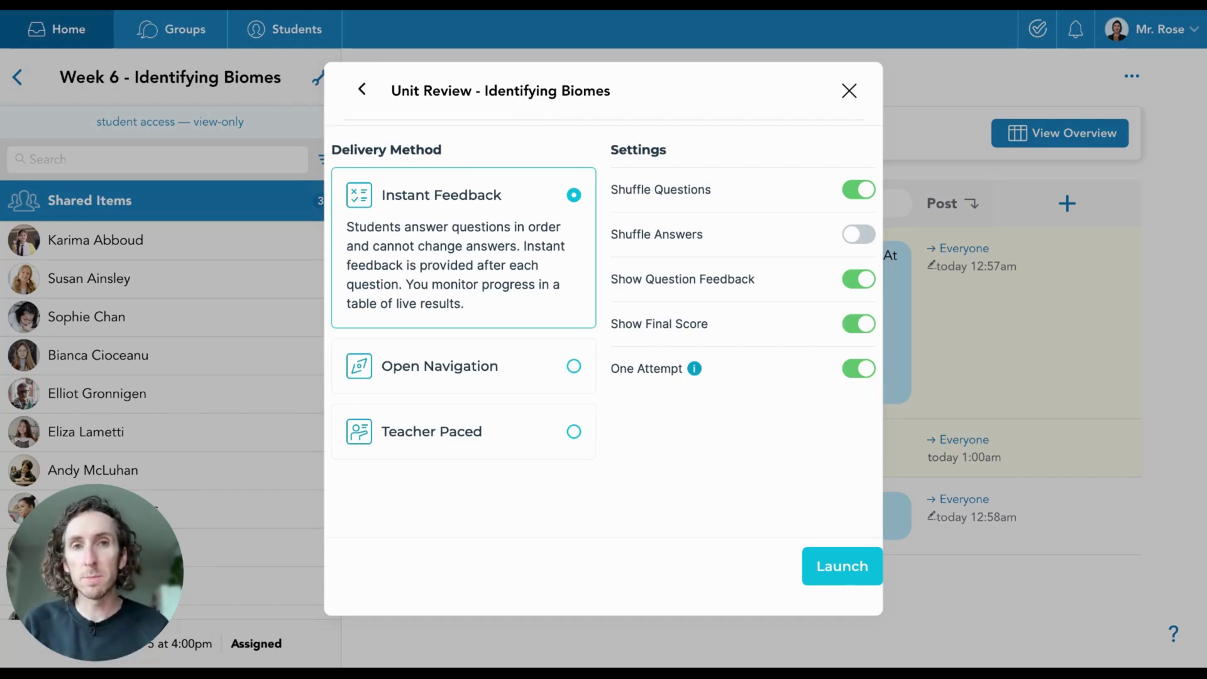
pyautogui.click(830, 566)
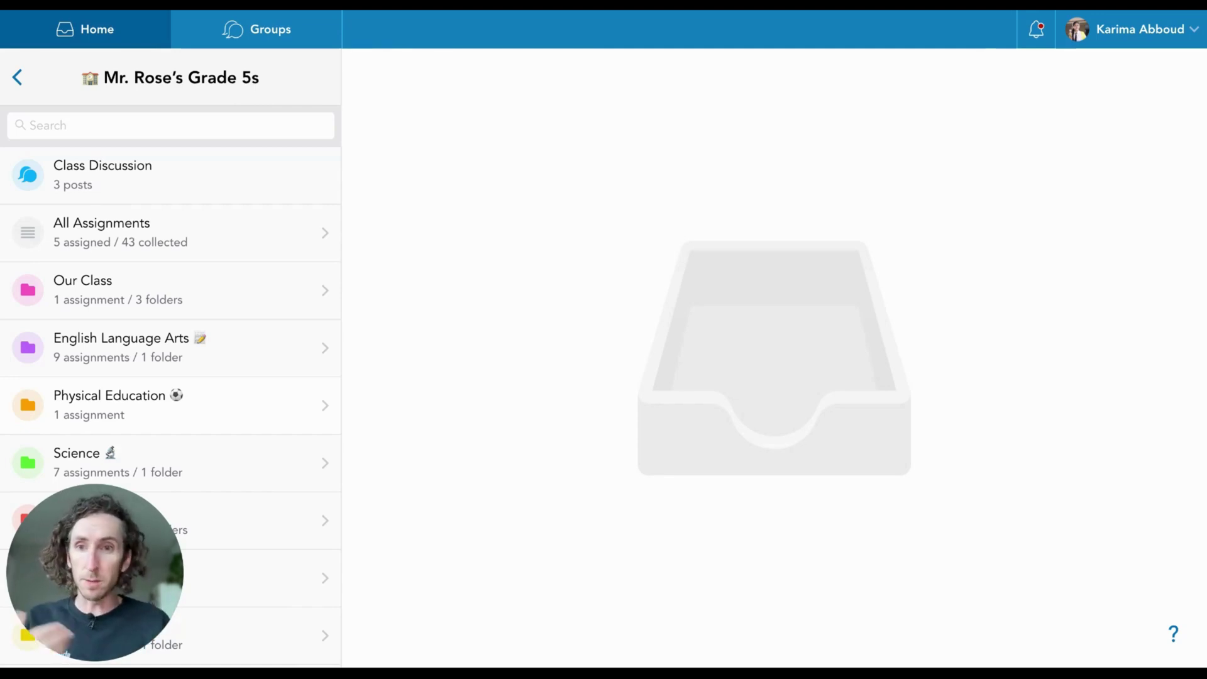
# Check the student's Activity notifications for the new quiz, then return to the class list.
pyautogui.click(1036, 30)
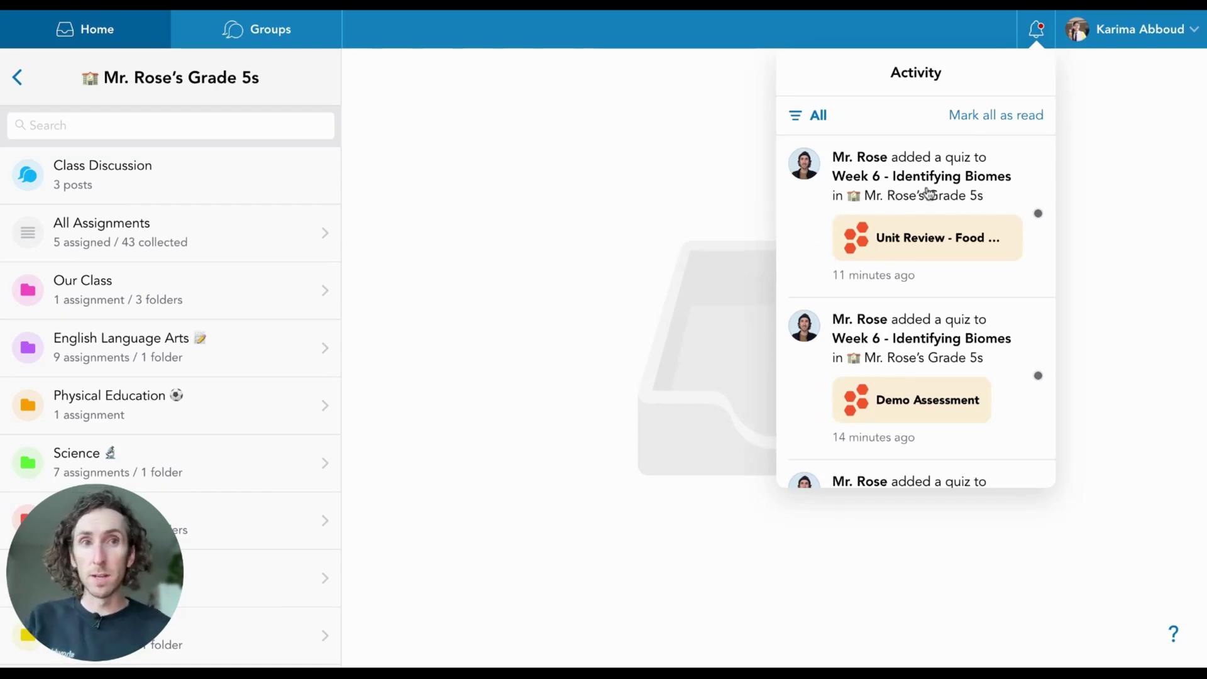
pyautogui.click(246, 448)
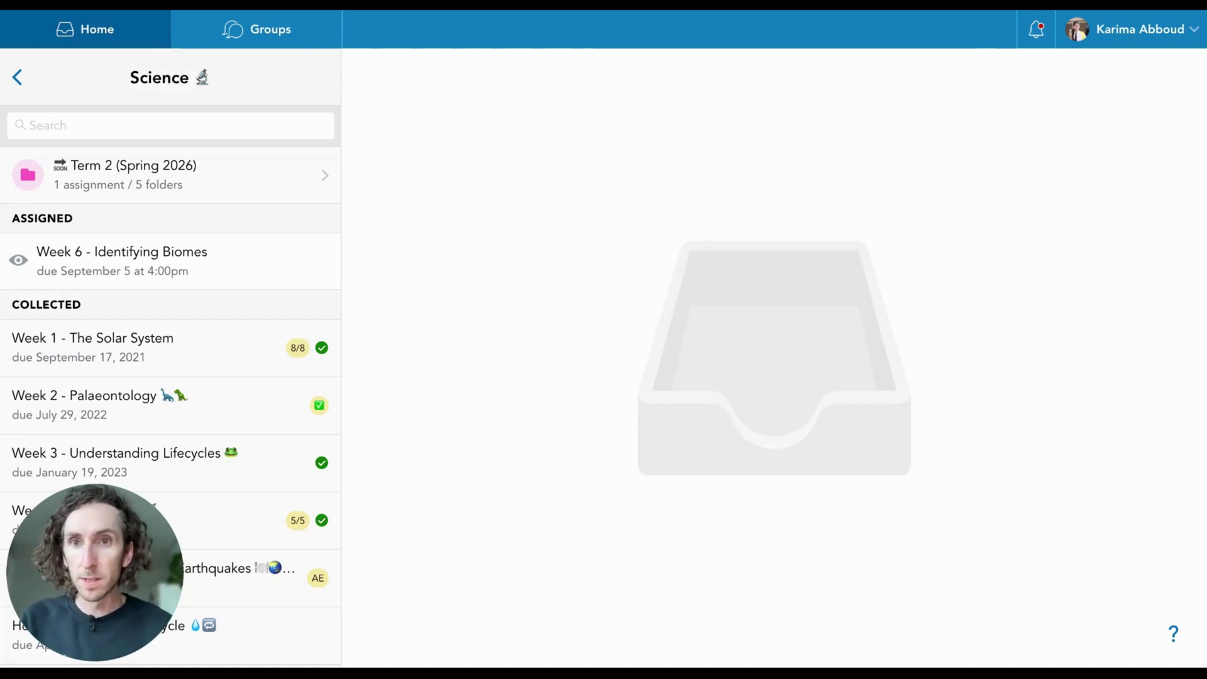
# As the student, open Week 6 - Identifying Biomes listed under Assigned.
pyautogui.click(228, 259)
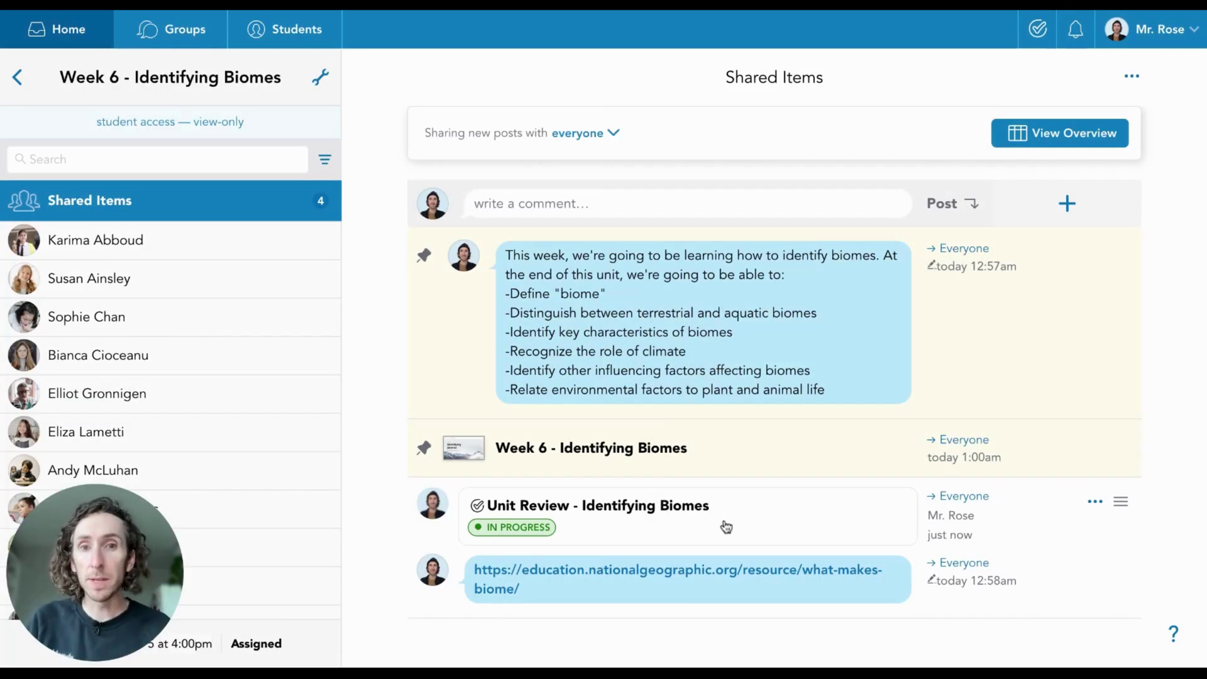
# Open Live Results from the Unit Review - Identifying Biomes post in the teacher's Shared Items.
pyautogui.click(716, 526)
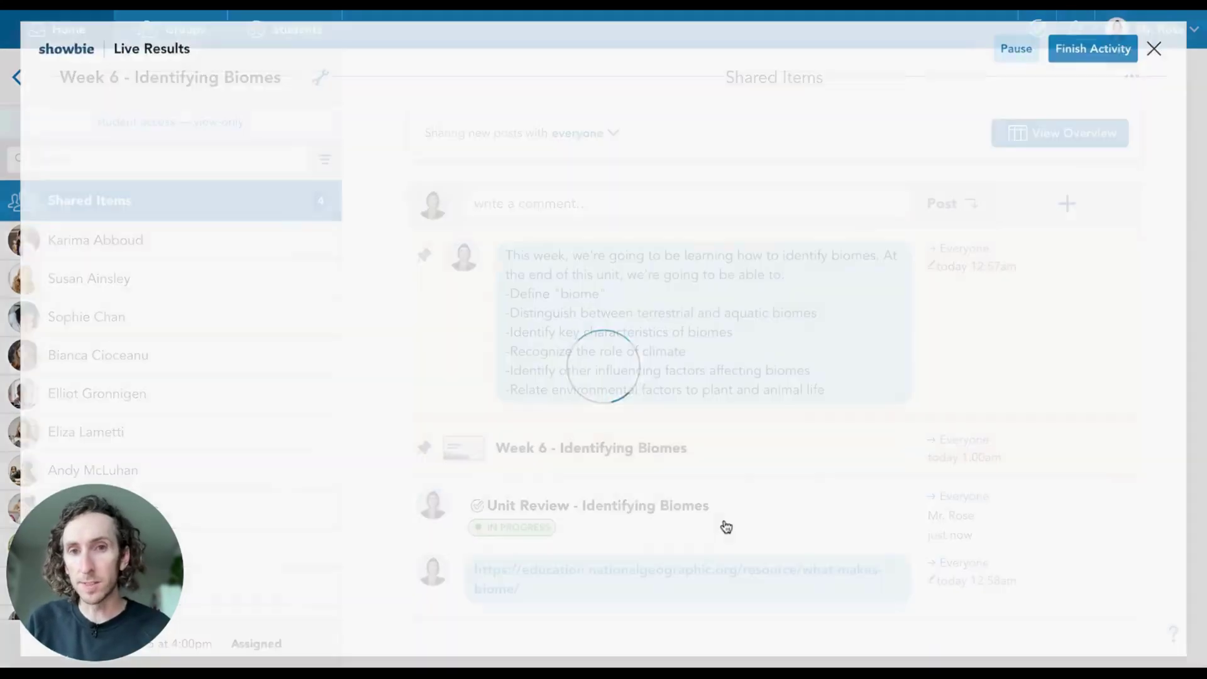